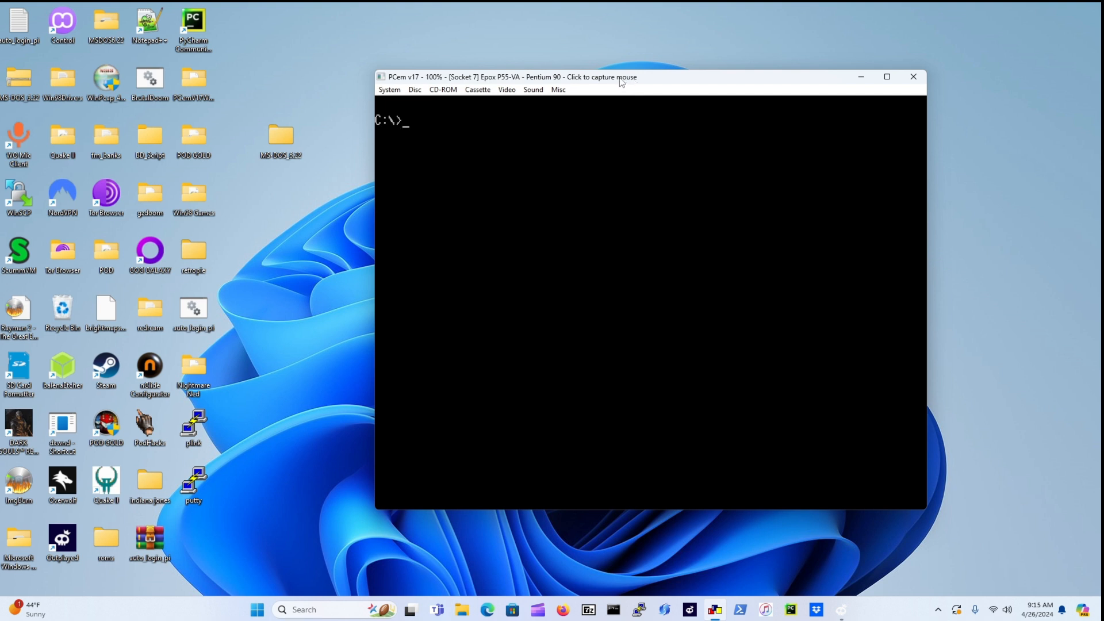
# Examine the contents of the CD_ROM_Device and Setup_Disks folders inside the MS-DOS_6.22 desktop folder.
pyautogui.moveTo(620, 80); pyautogui.dragTo(636, 73)
pyautogui.moveTo(284, 153); pyautogui.dragTo(302, 137)
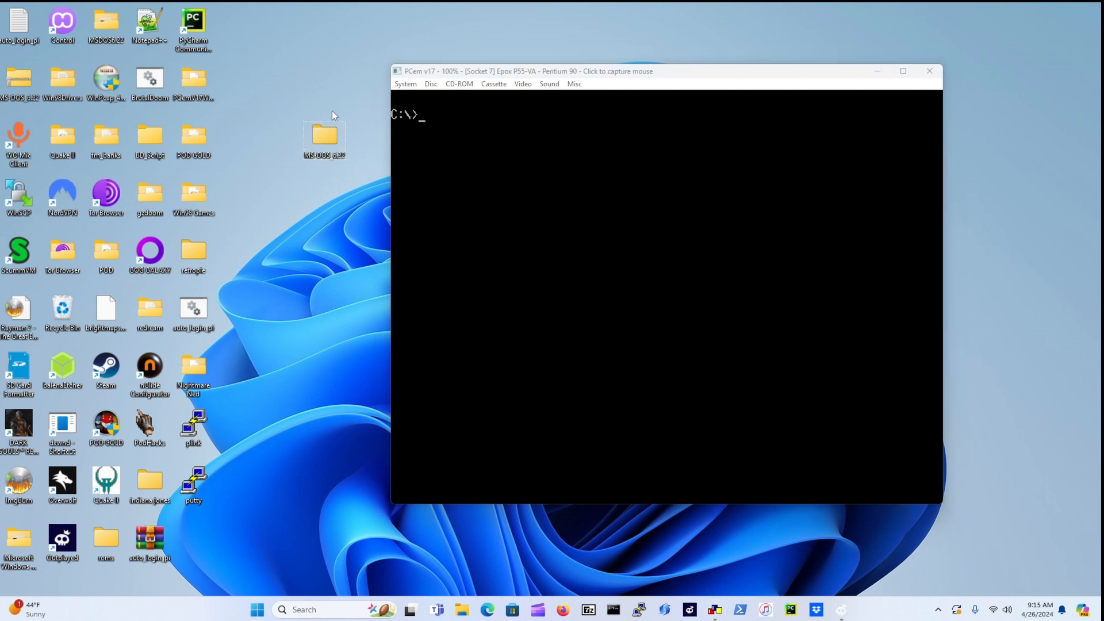
pyautogui.moveTo(334, 153)
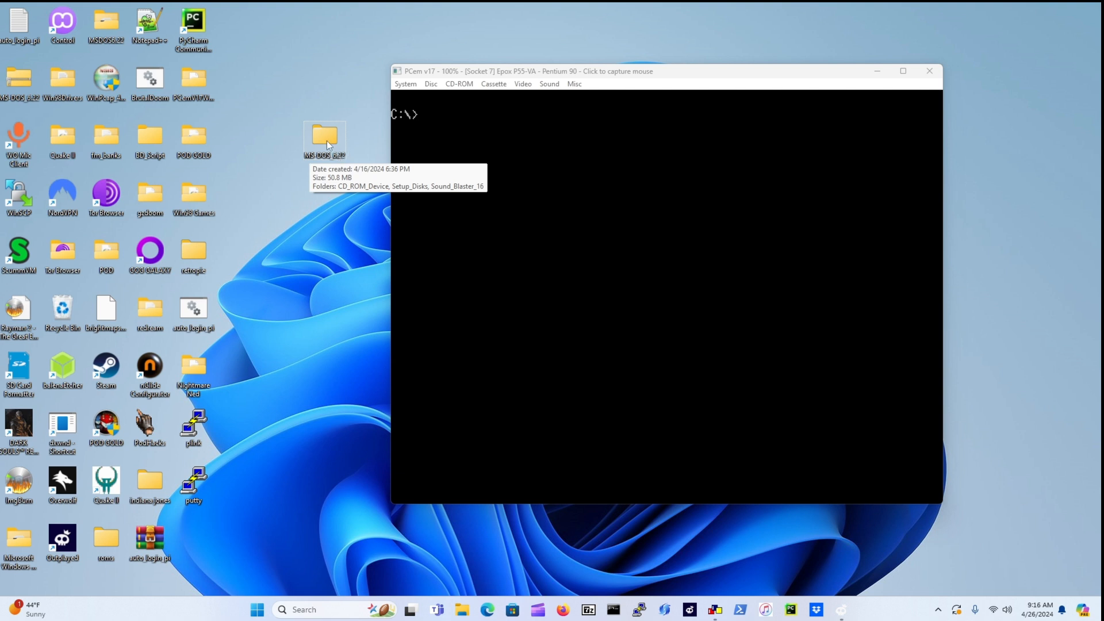
pyautogui.doubleClick(327, 141)
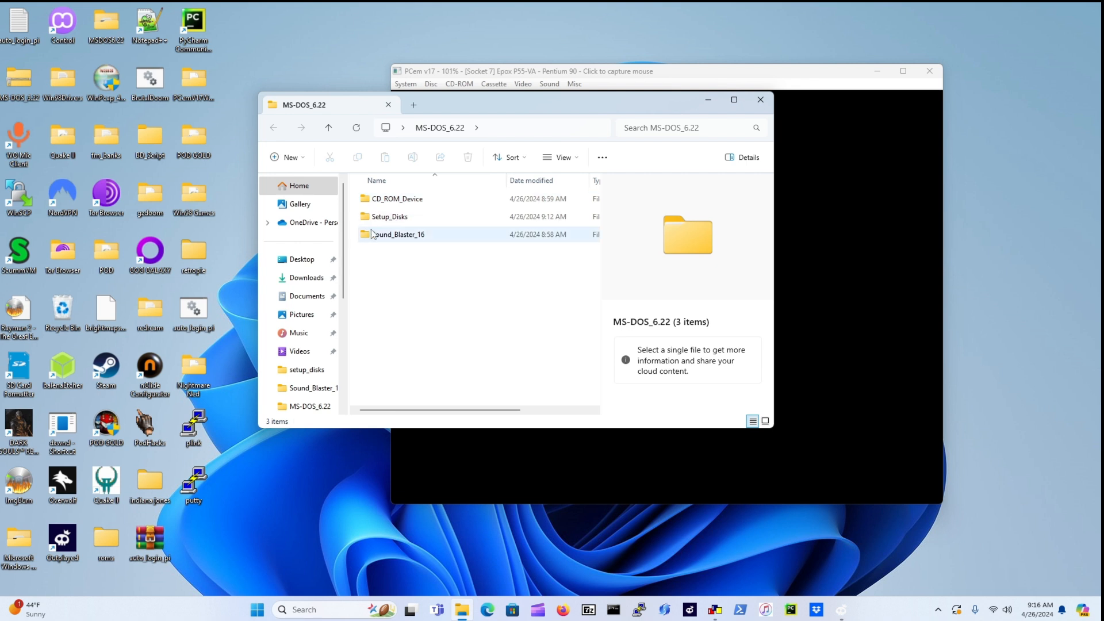
pyautogui.doubleClick(402, 200)
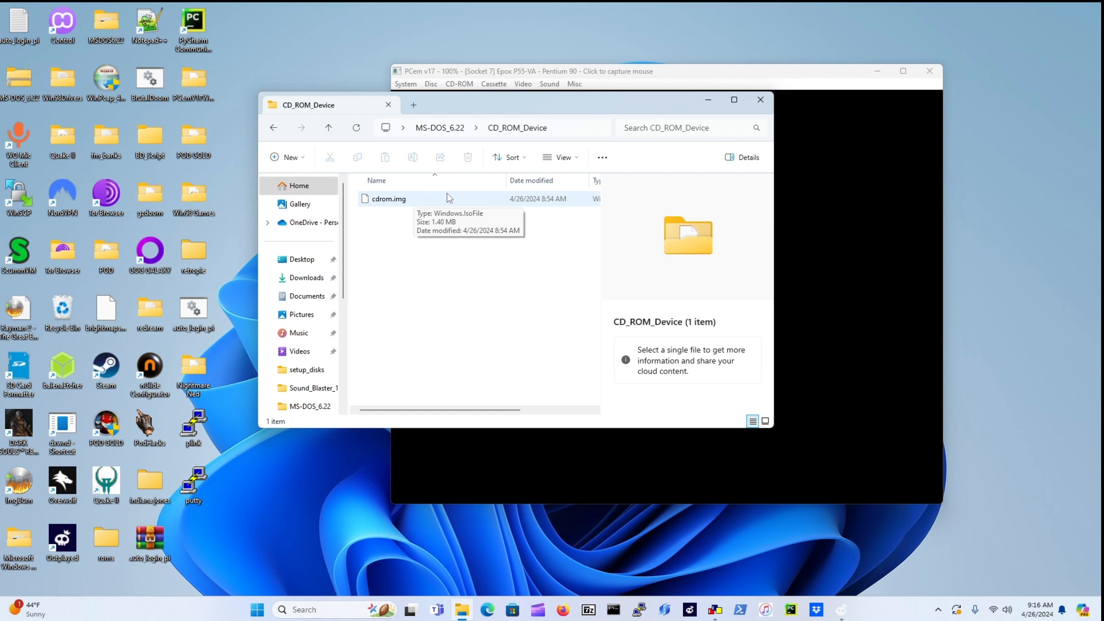
pyautogui.click(275, 128)
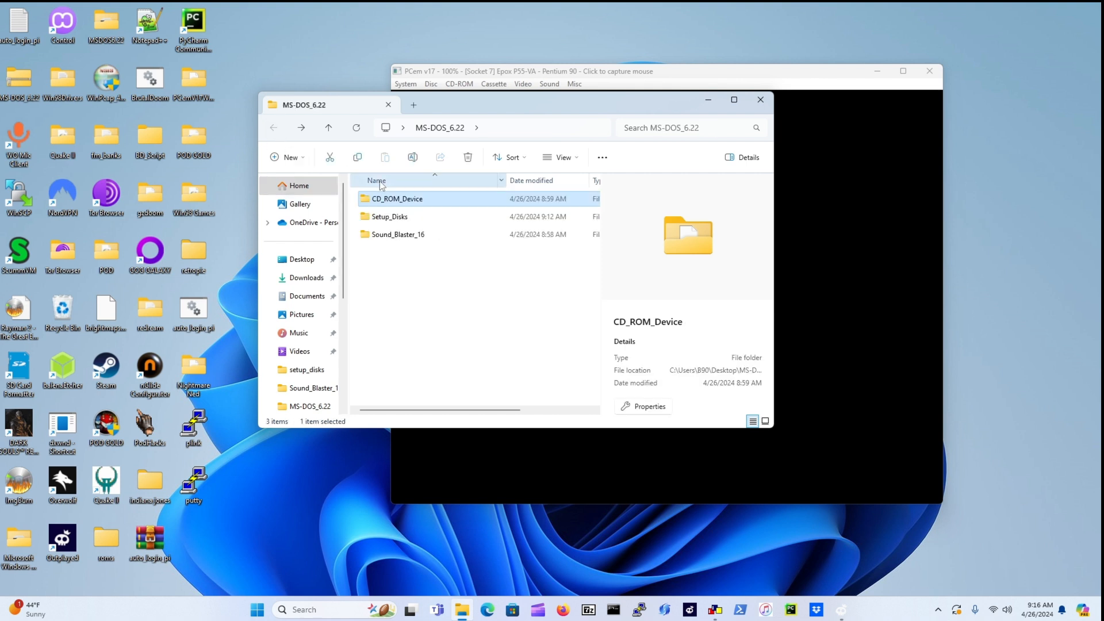
pyautogui.doubleClick(410, 218)
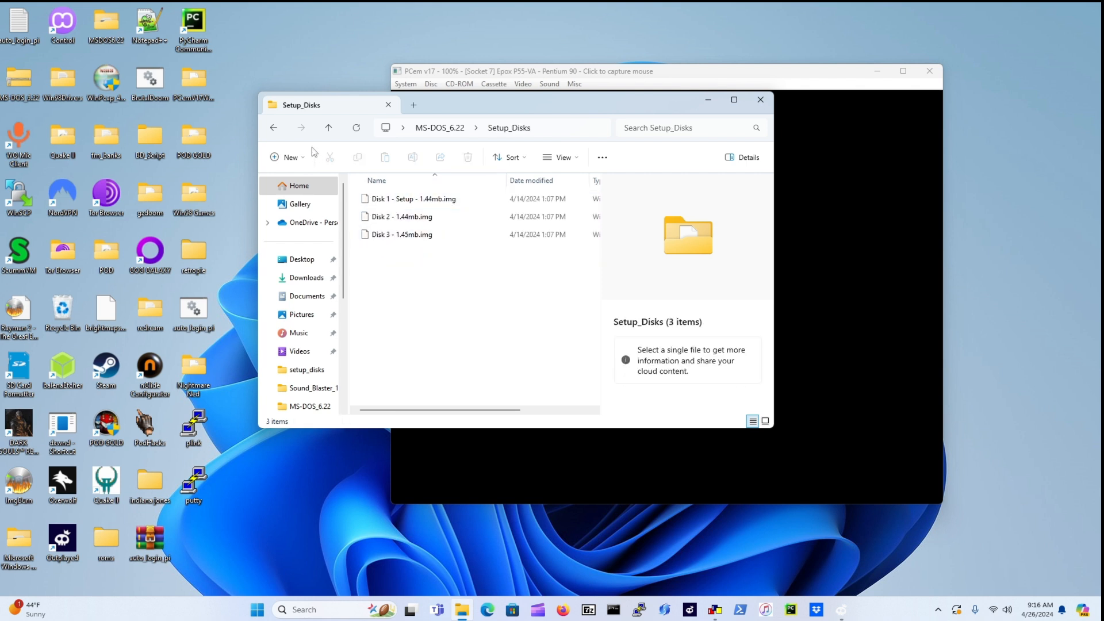
pyautogui.click(274, 129)
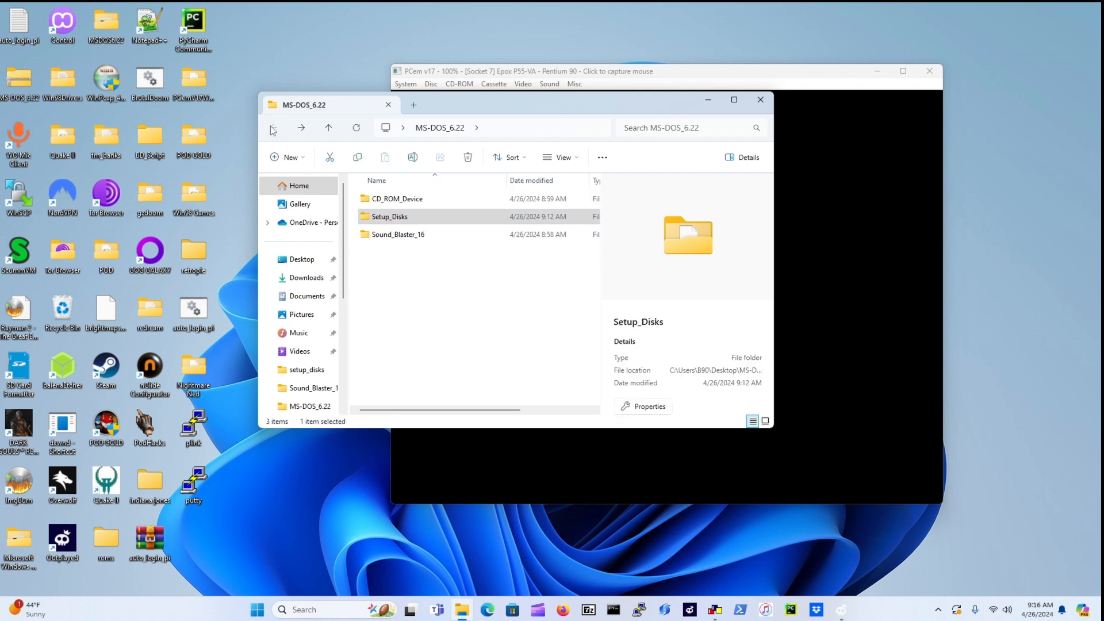
pyautogui.click(750, 108)
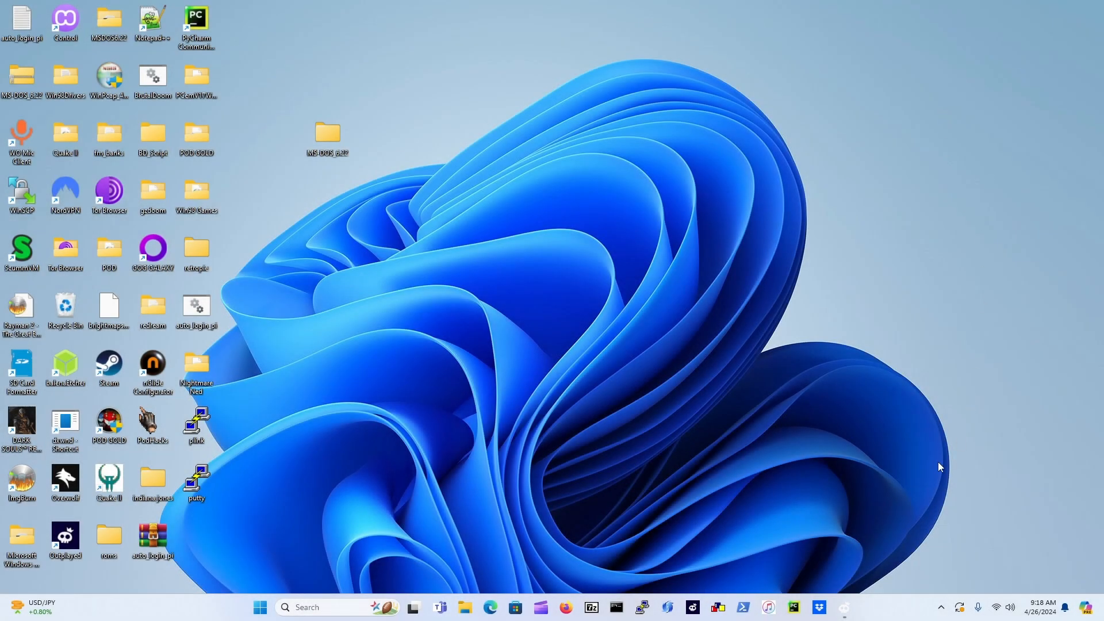
# Launch PCem and create a new machine configuration named MSDOS_6.22_EXP.
pyautogui.click(725, 610)
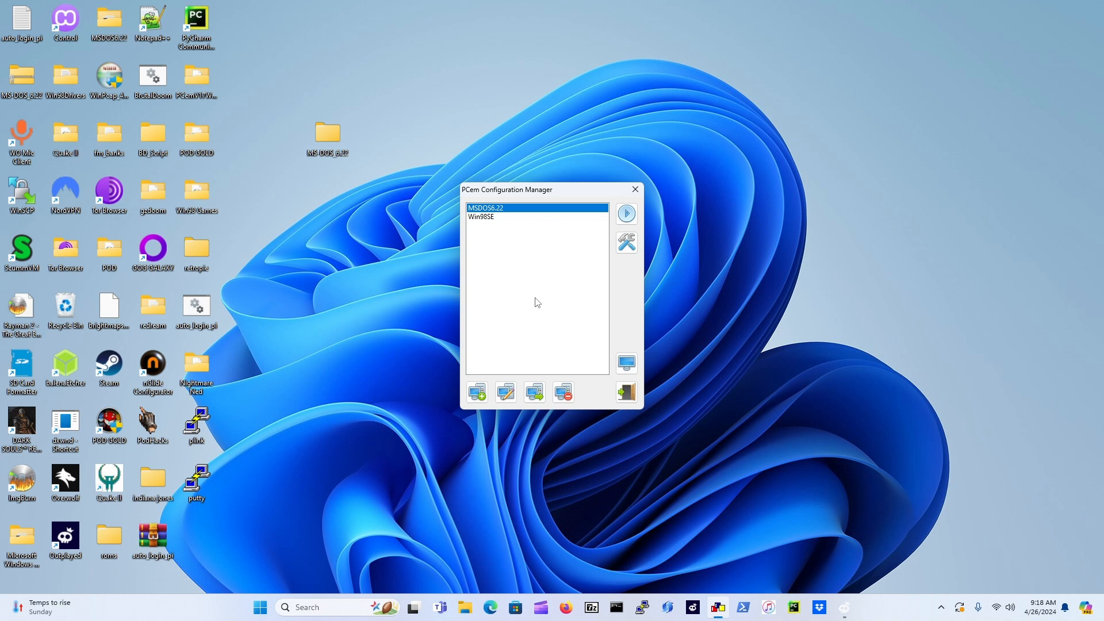
pyautogui.click(480, 394)
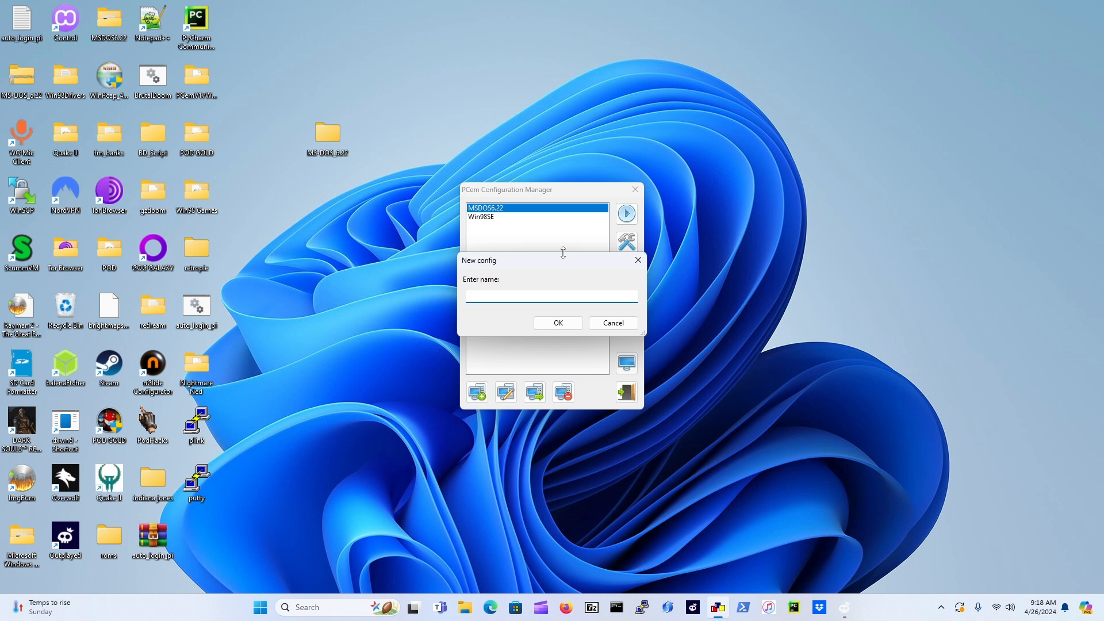
pyautogui.write('MSDOS_6.22_EXP')
pyautogui.click(574, 329)
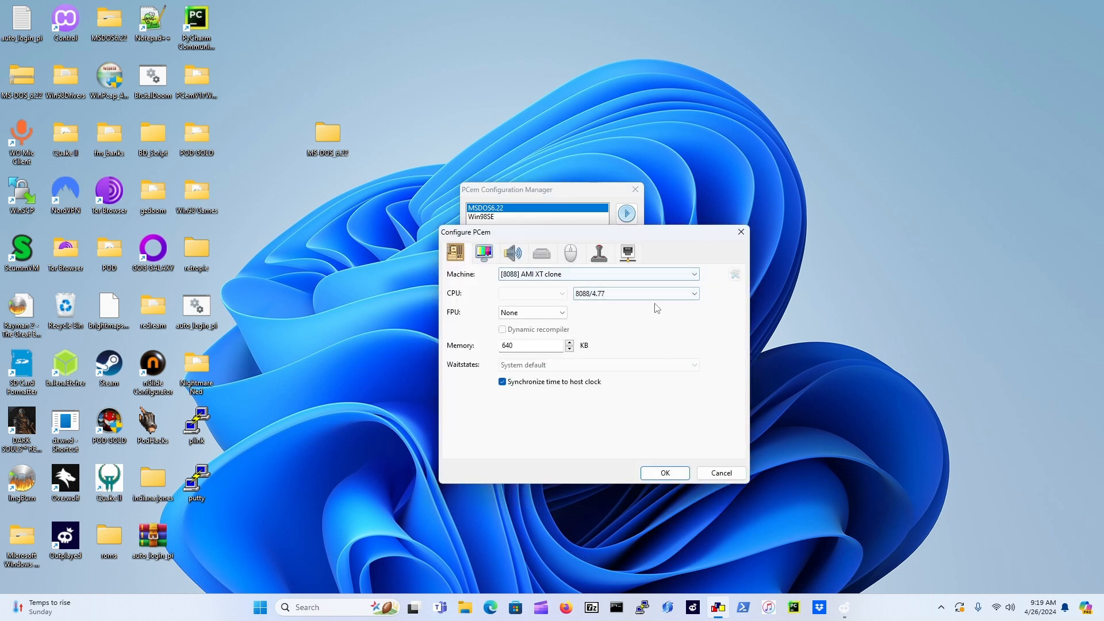
# Set the new configuration's machine to [Socket 7] Epox P55-VA.
pyautogui.click(688, 276)
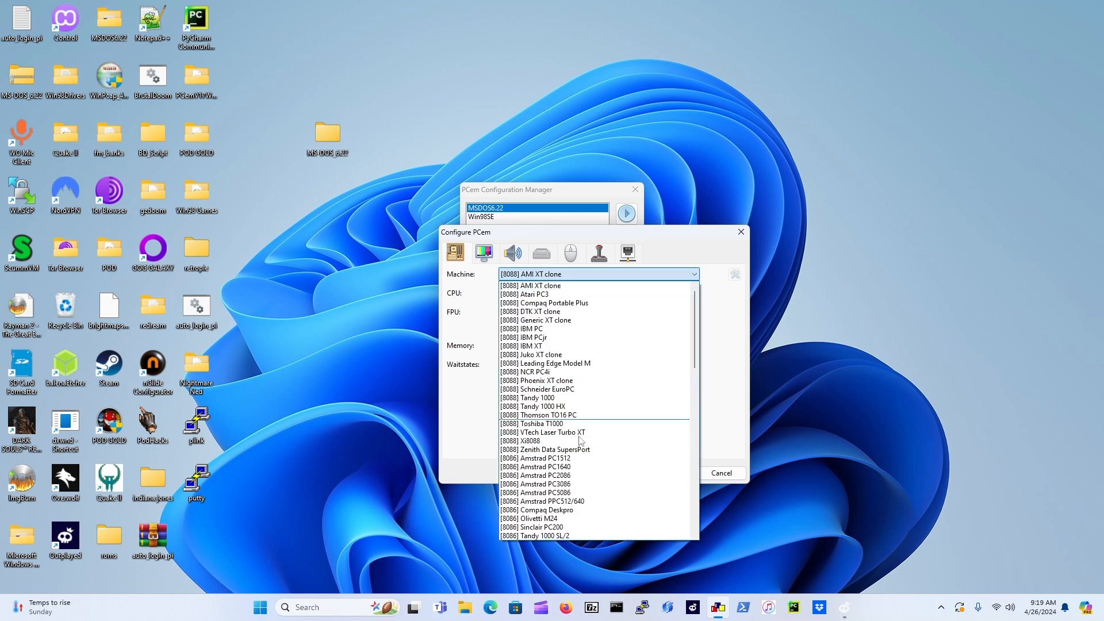
pyautogui.scroll(-10, 574, 496)
pyautogui.scroll(-12, 575, 500)
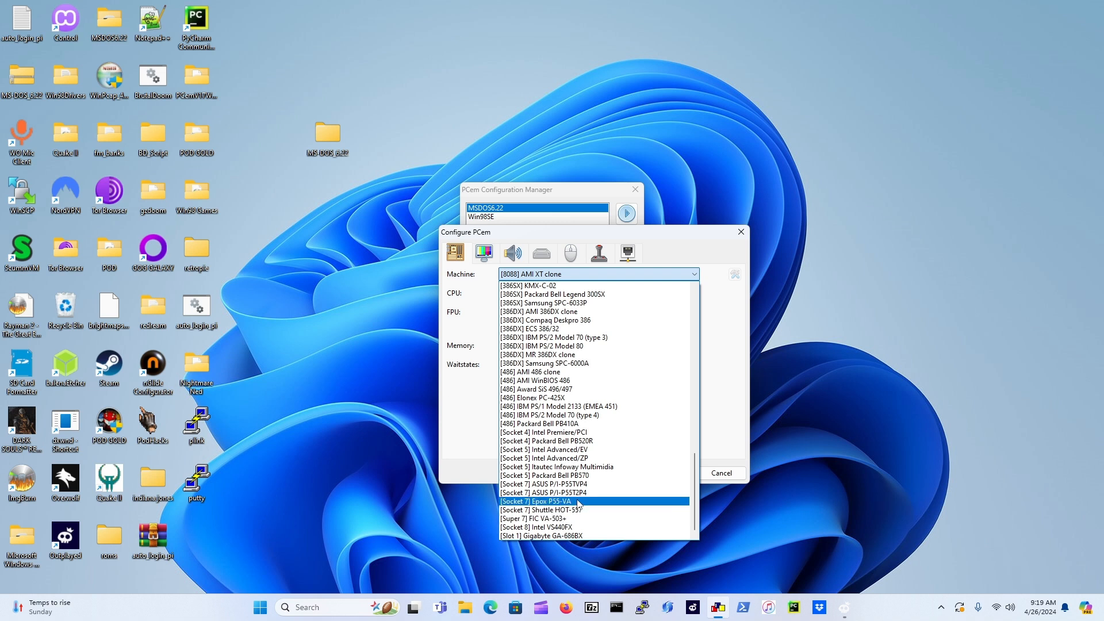
pyautogui.click(579, 504)
# Review the video settings and set the sound device to Sound Blaster 16.
pyautogui.click(484, 253)
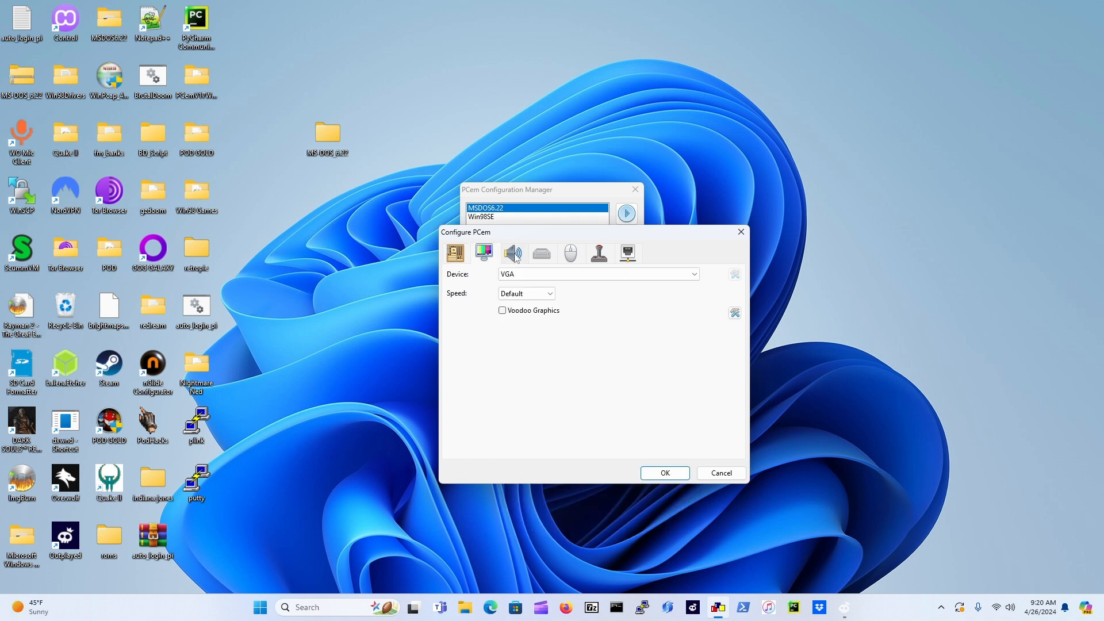
pyautogui.click(514, 253)
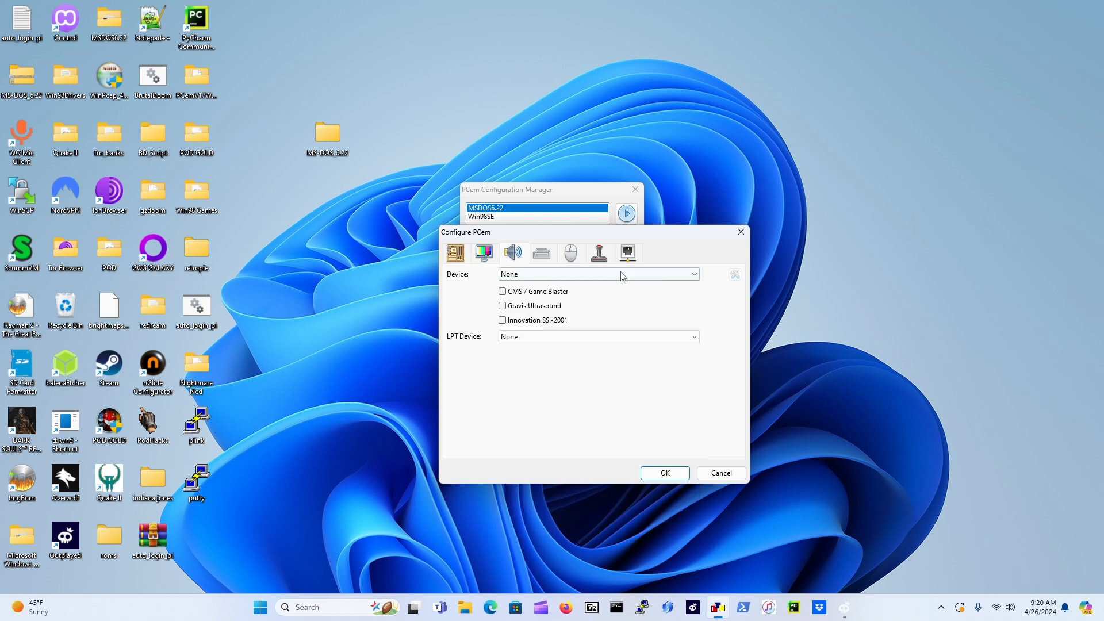
pyautogui.click(681, 276)
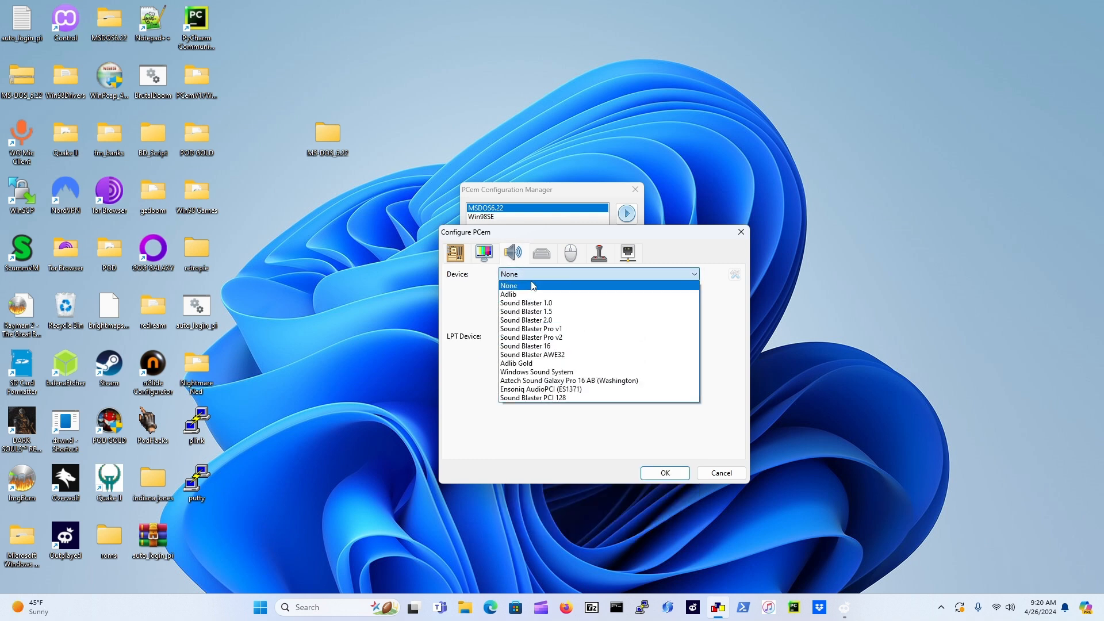
pyautogui.click(546, 348)
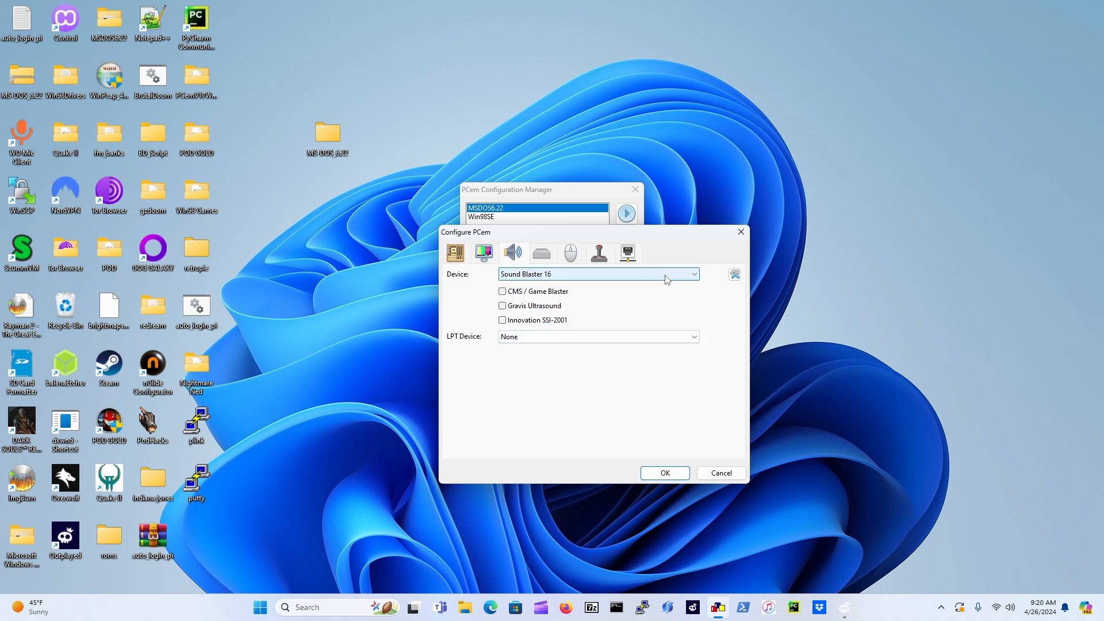
# Set floppy drive FDD1 to 3.5" 1.44M and FDD2 to None.
pyautogui.click(538, 257)
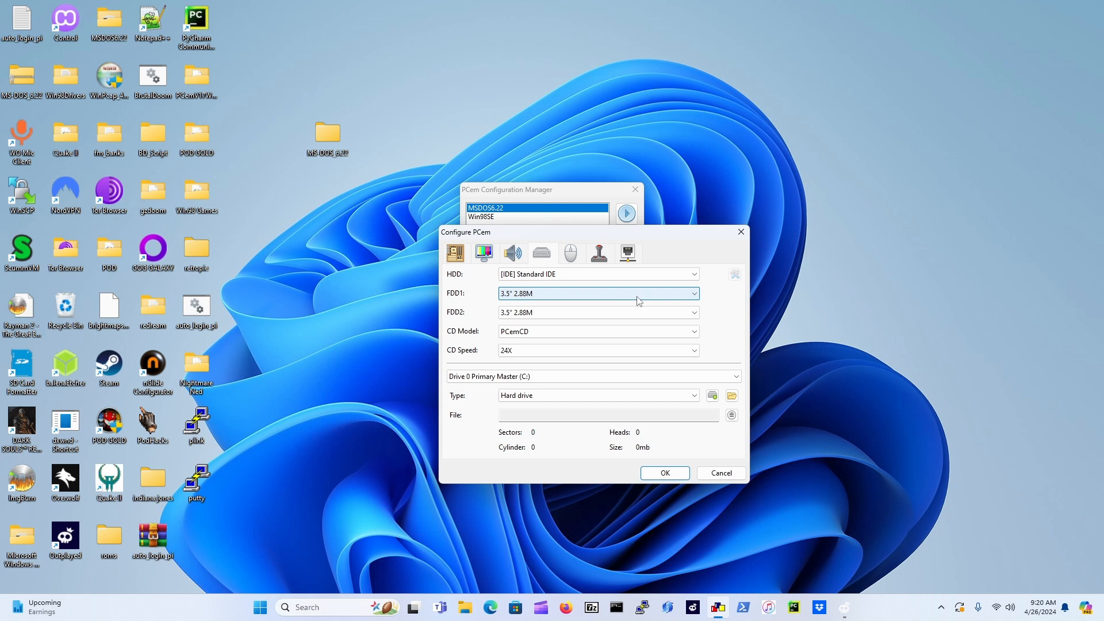
pyautogui.click(686, 297)
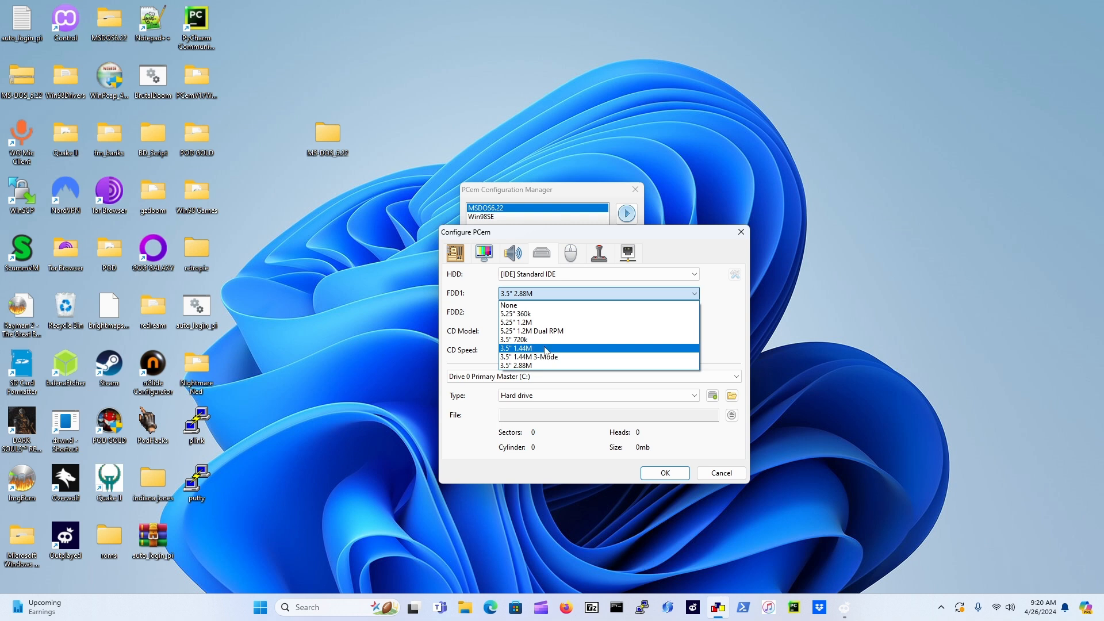
pyautogui.click(545, 348)
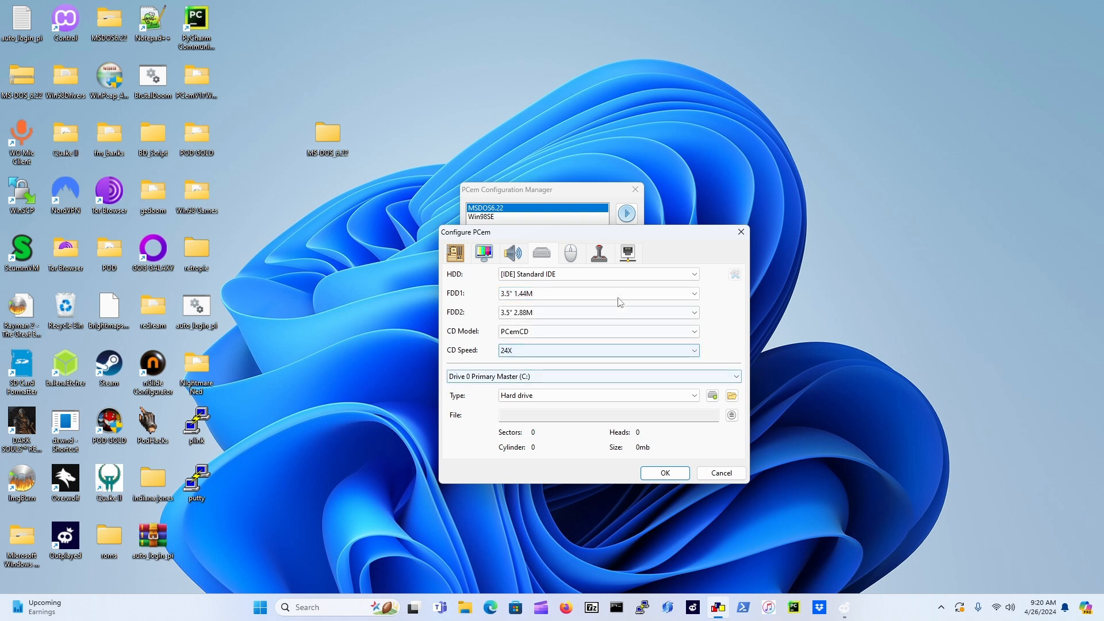
pyautogui.click(689, 312)
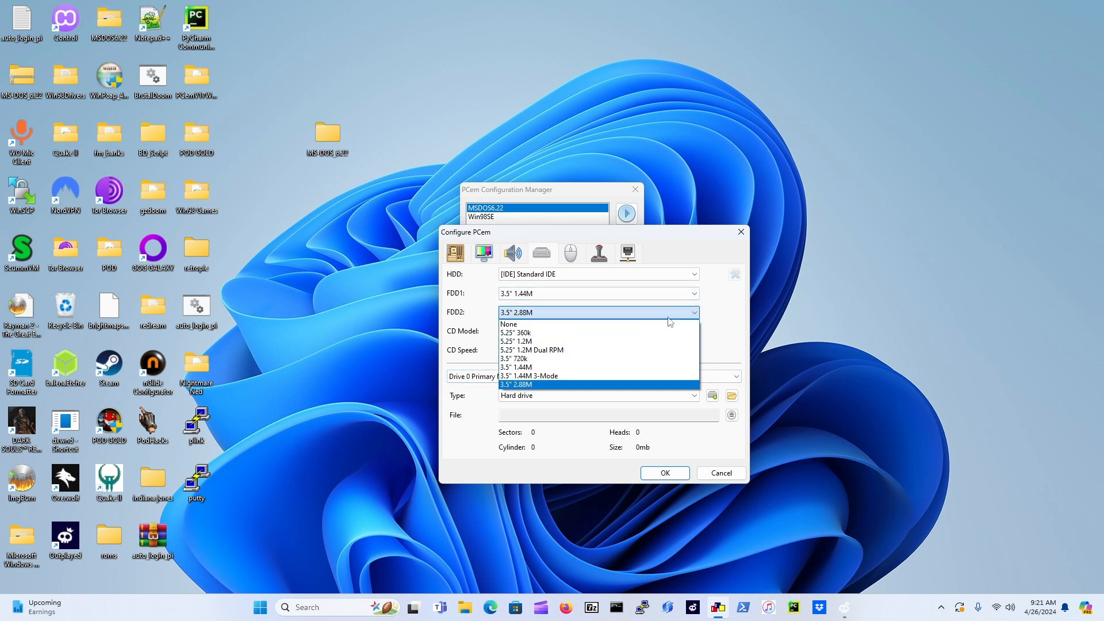
pyautogui.click(517, 325)
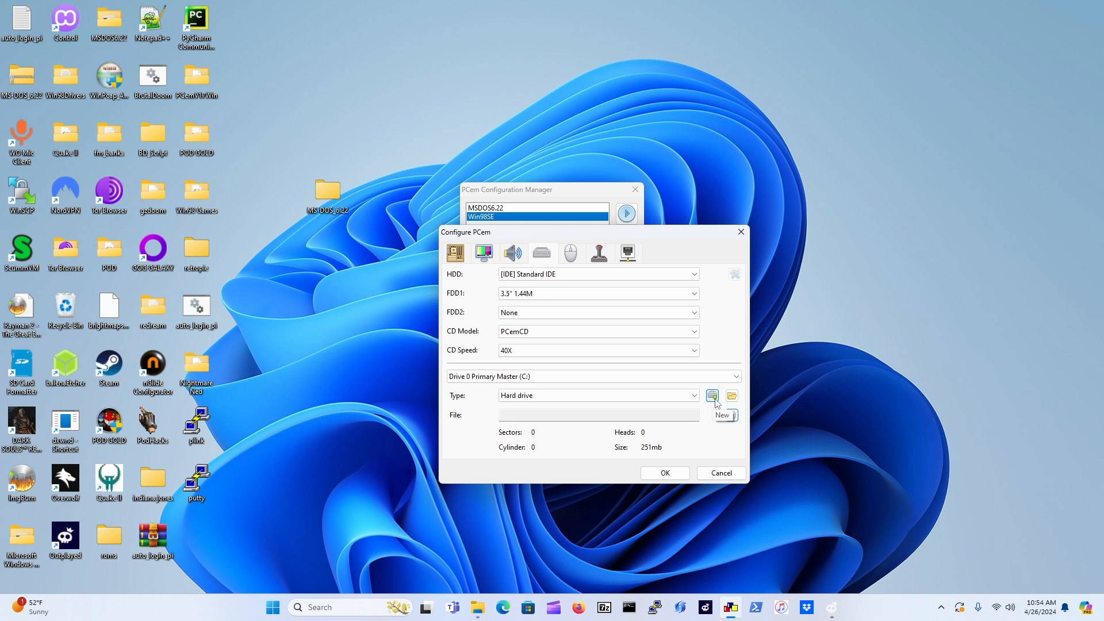
# Define a new hard disc for the primary master drive C: as a Dynamic-size VHD with a size of 800 MB.
pyautogui.click(713, 397)
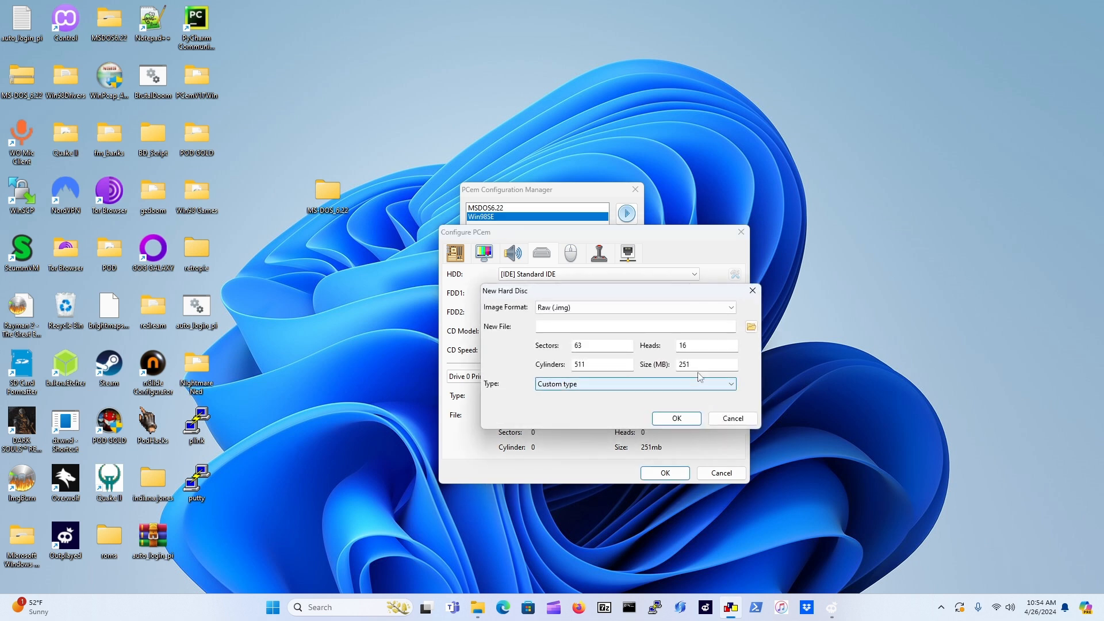
pyautogui.click(729, 310)
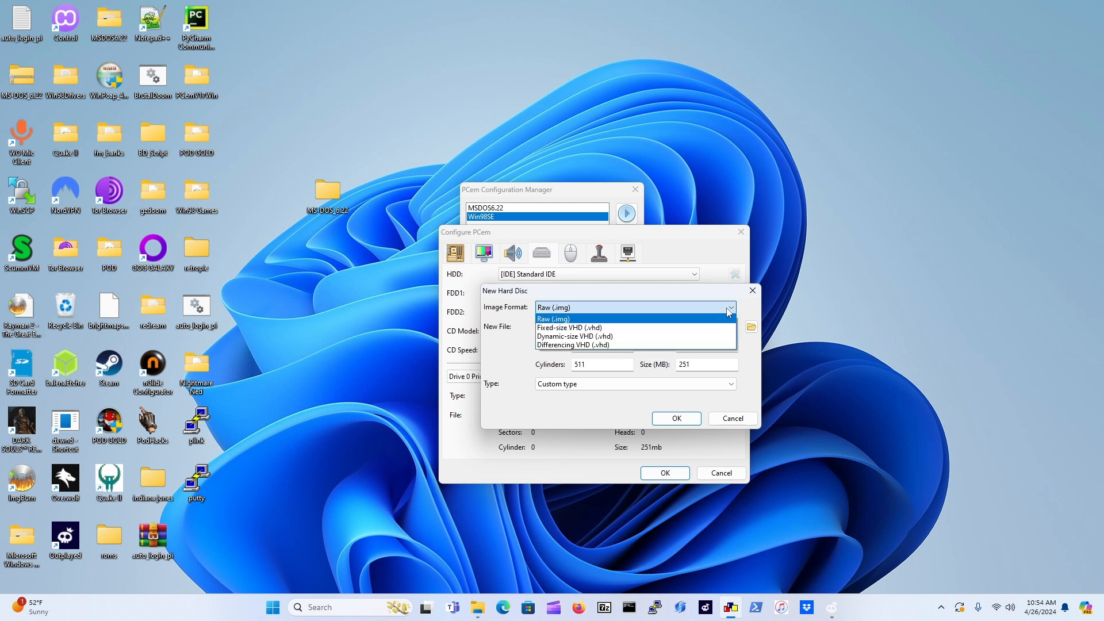
pyautogui.click(593, 337)
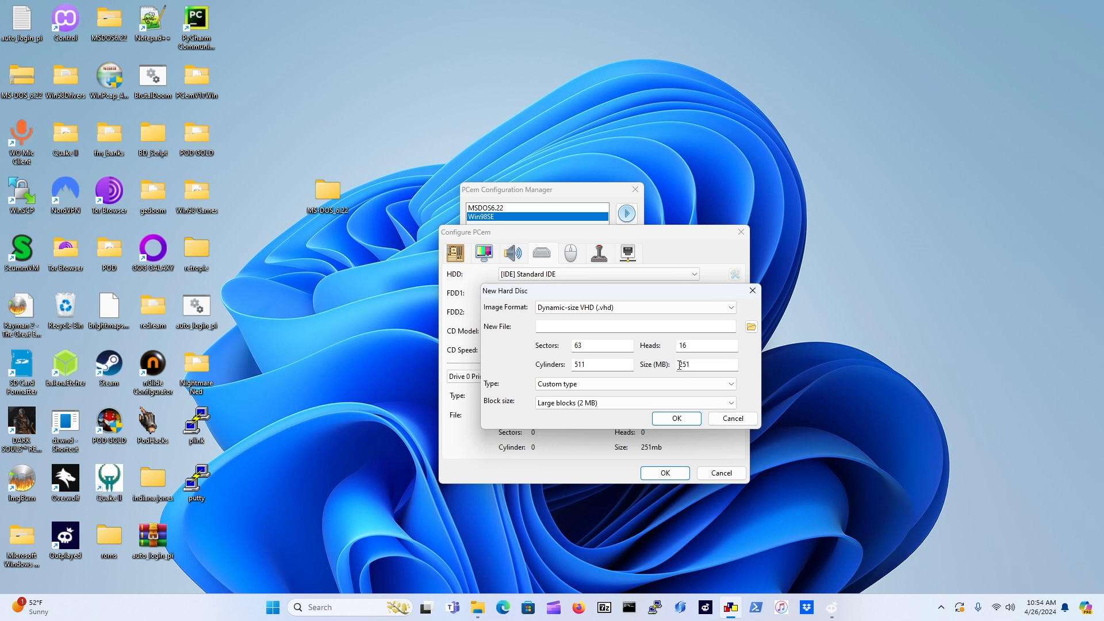
pyautogui.moveTo(680, 365); pyautogui.dragTo(713, 364)
pyautogui.write('800')
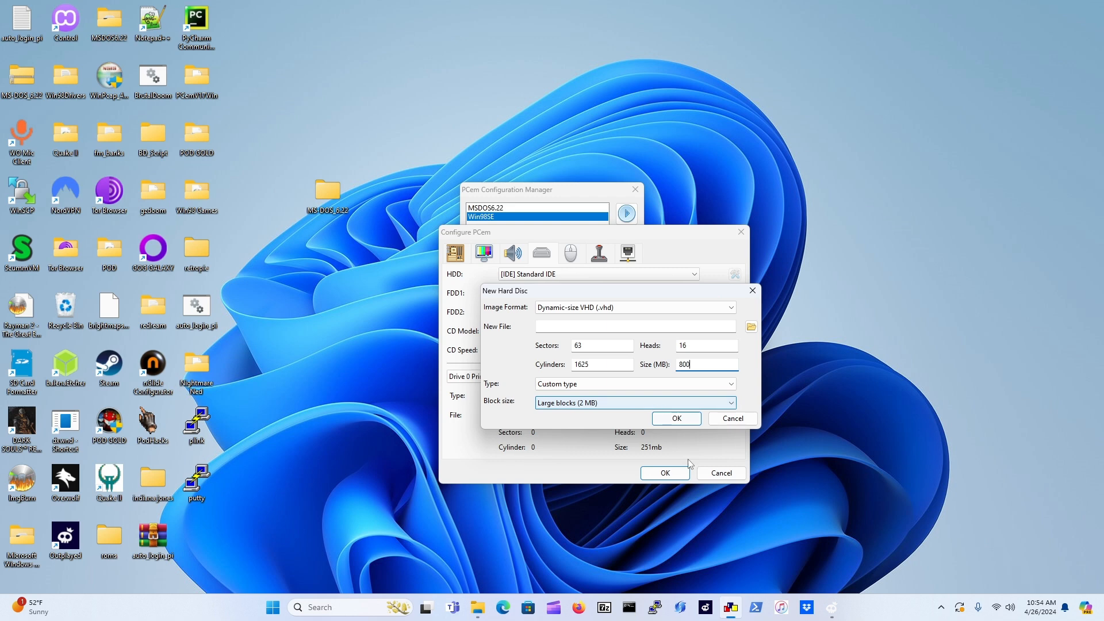
# Name the hard disc image MSDOS_6.22_EXP in the MS-DOS_6.22 desktop folder and create the drive.
pyautogui.click(752, 327)
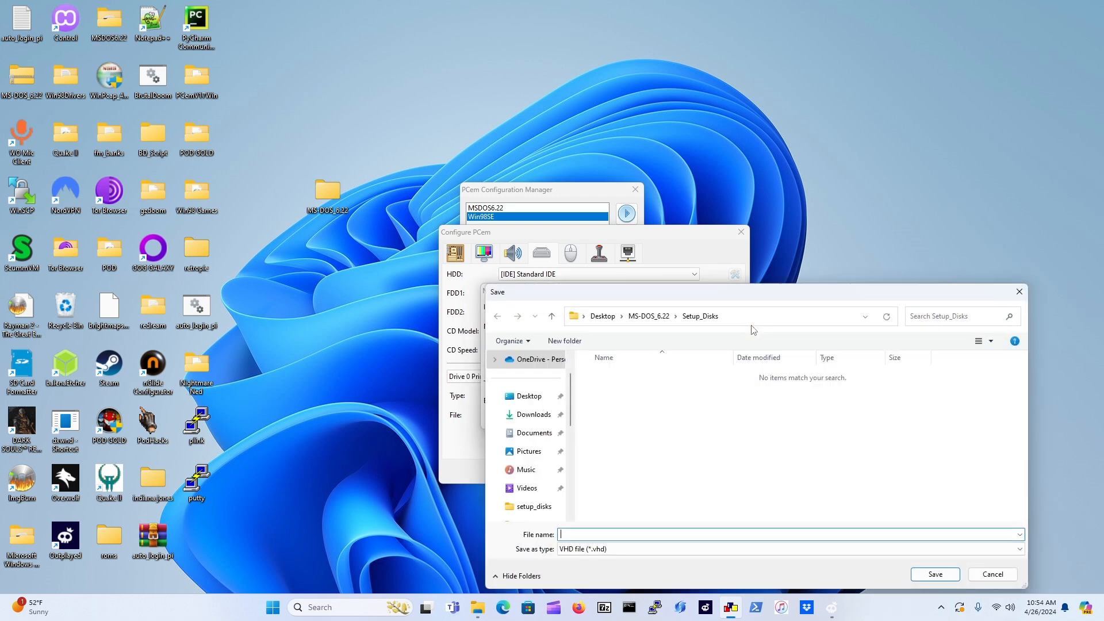
pyautogui.click(646, 318)
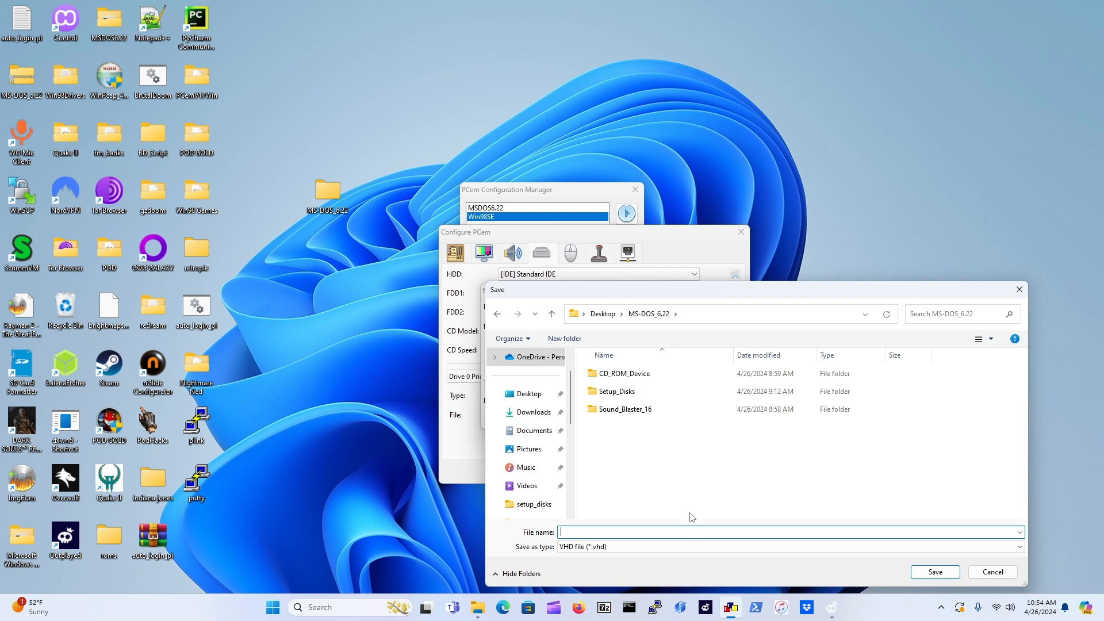
pyautogui.write('MSDOS_6.22_EXP')
pyautogui.click(948, 574)
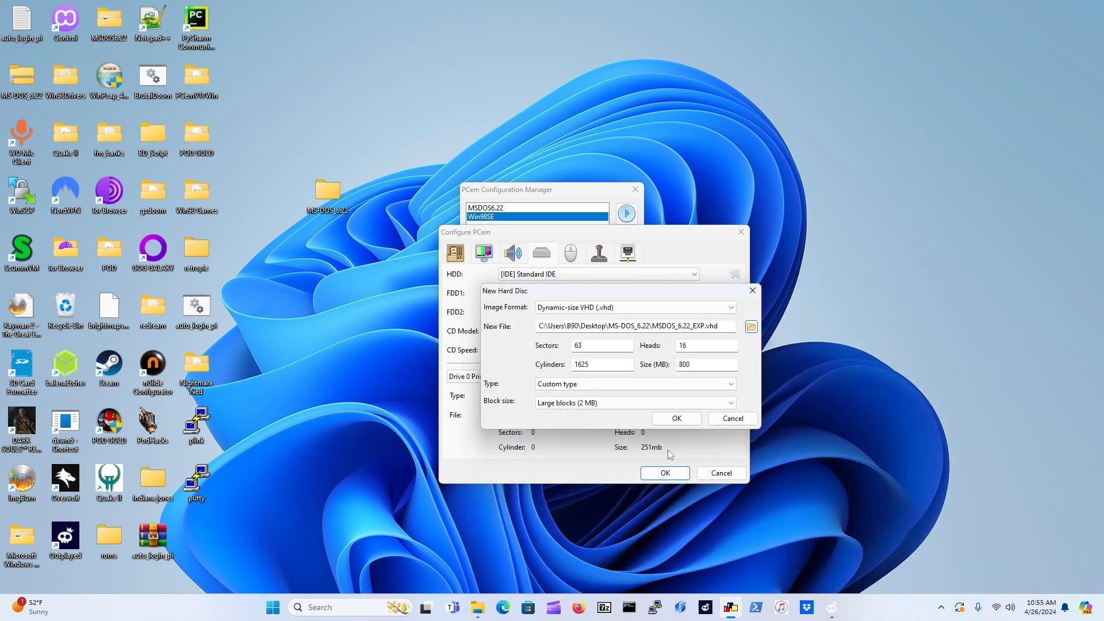
pyautogui.click(677, 419)
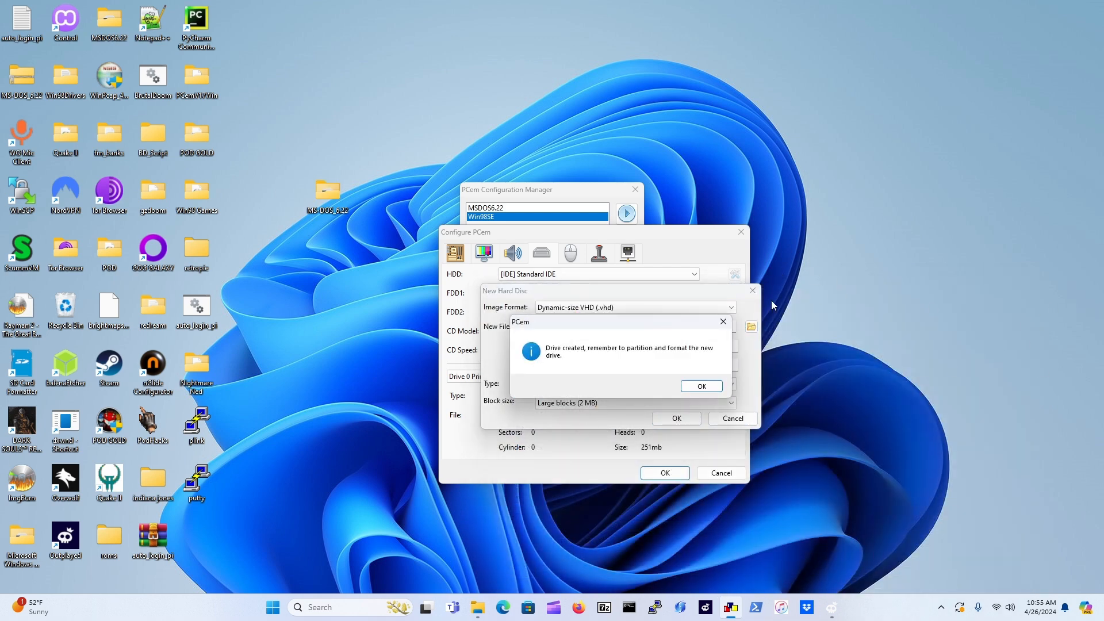
pyautogui.click(691, 389)
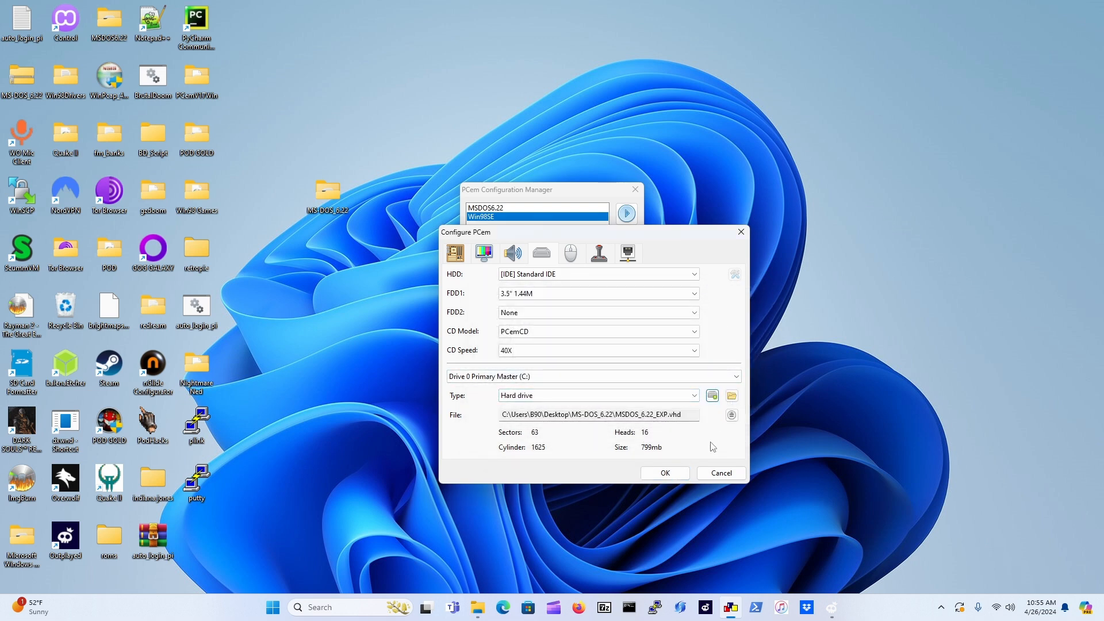
# Save the machine configuration, start MSDOS_6.22_EXP, and move its window higher on the desktop.
pyautogui.click(668, 473)
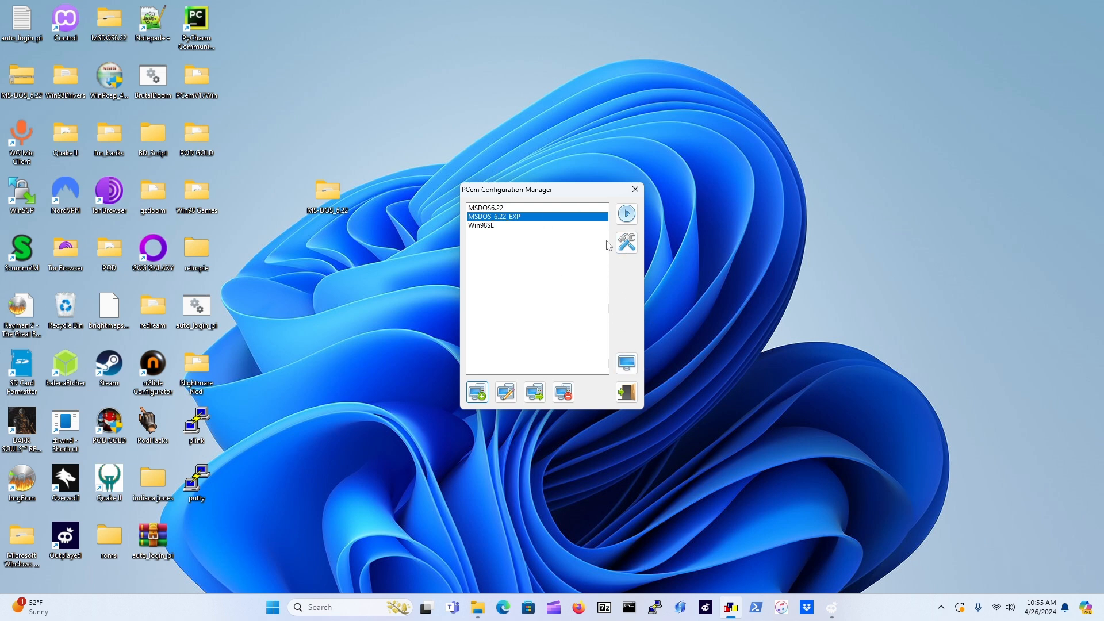
pyautogui.click(628, 214)
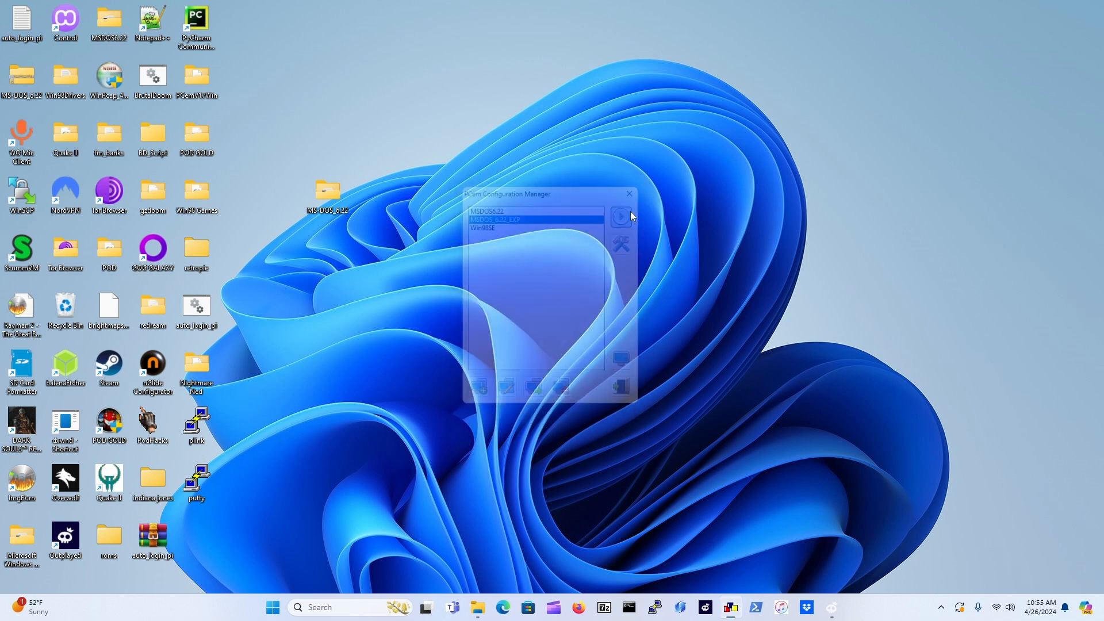
pyautogui.moveTo(571, 152); pyautogui.dragTo(595, 49)
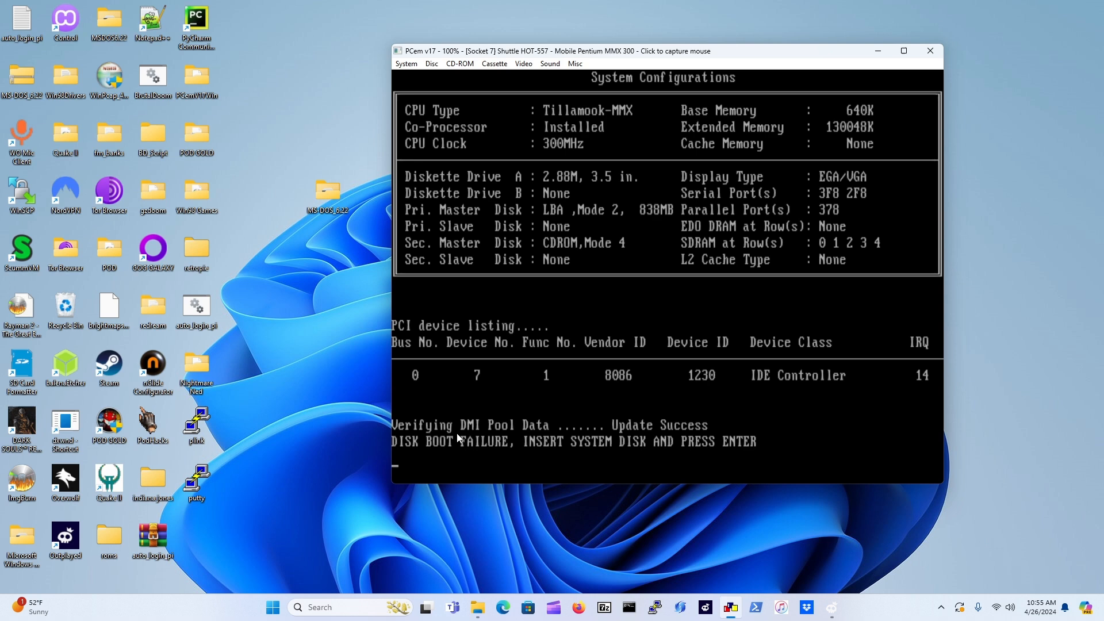
# Load Disk 1 - Setup - 1.44mb.img from the Setup_Disks folder into drive A and boot the virtual machine from it.
pyautogui.click(432, 64)
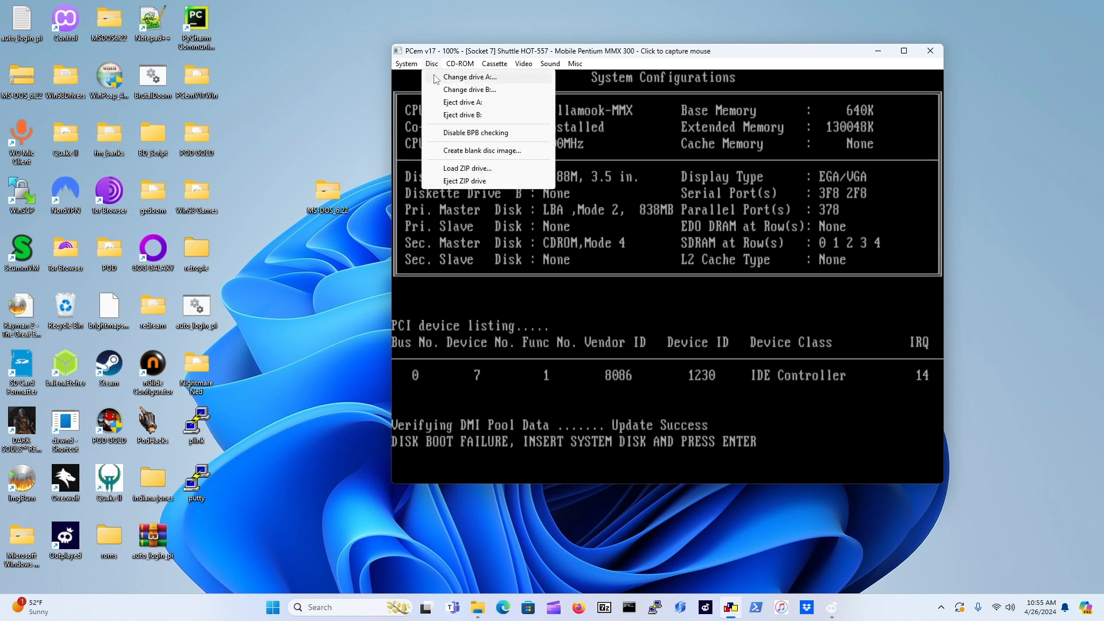
pyautogui.click(506, 78)
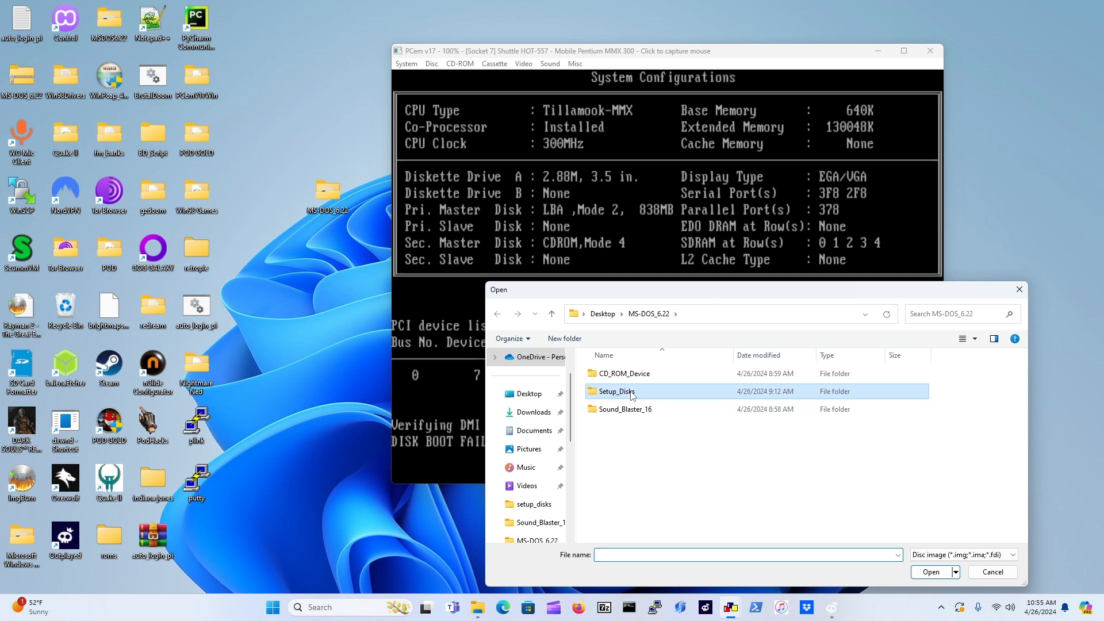
pyautogui.doubleClick(632, 393)
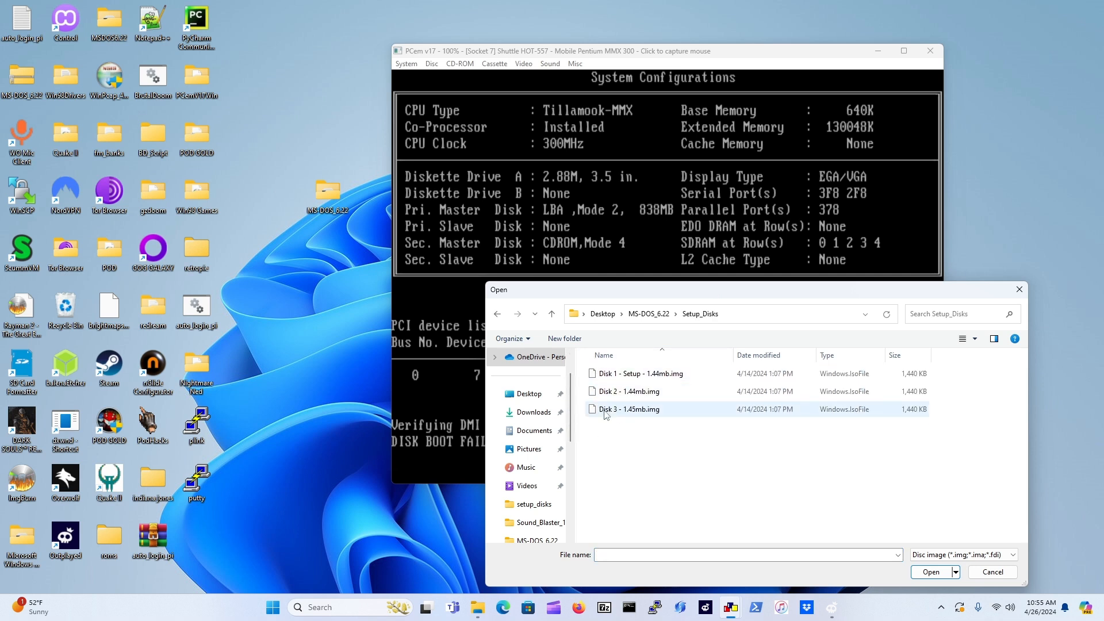
pyautogui.doubleClick(605, 379)
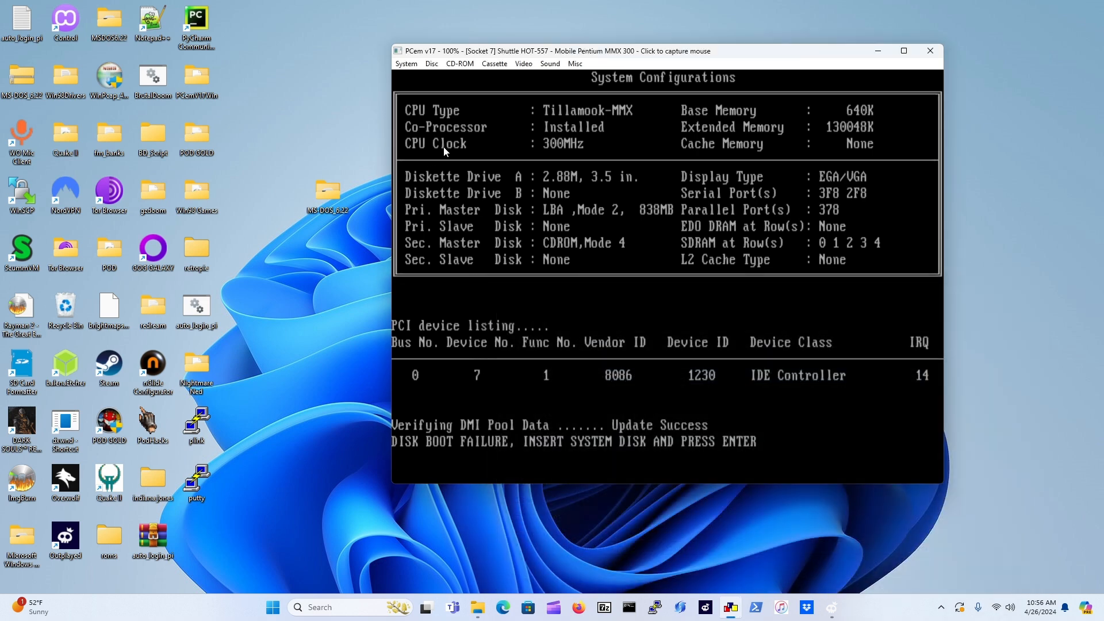
pyautogui.click(592, 305)
pyautogui.press('Return')
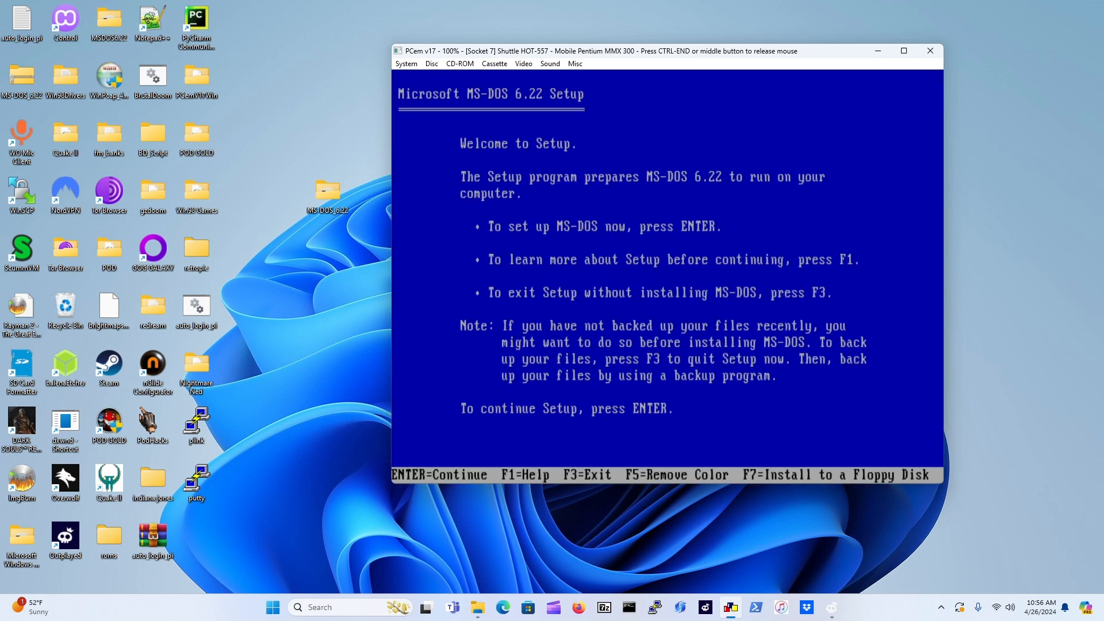
# Begin MS-DOS 6.22 Setup, have it configure the unallocated disk space, and restart the virtual computer.
pyautogui.press('Return')
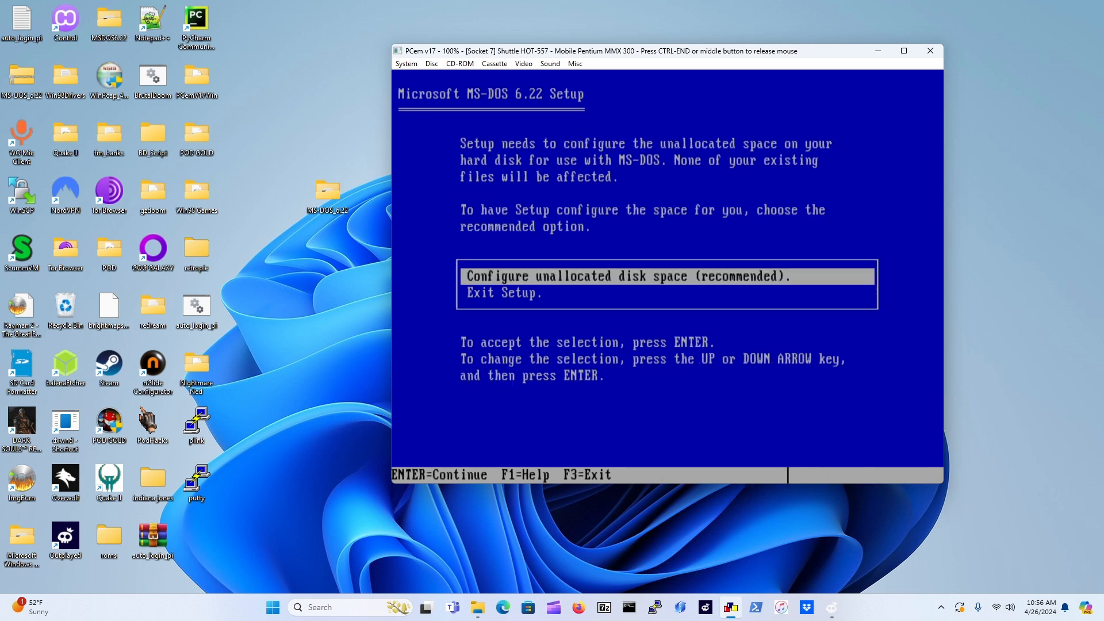
pyautogui.press('Return')
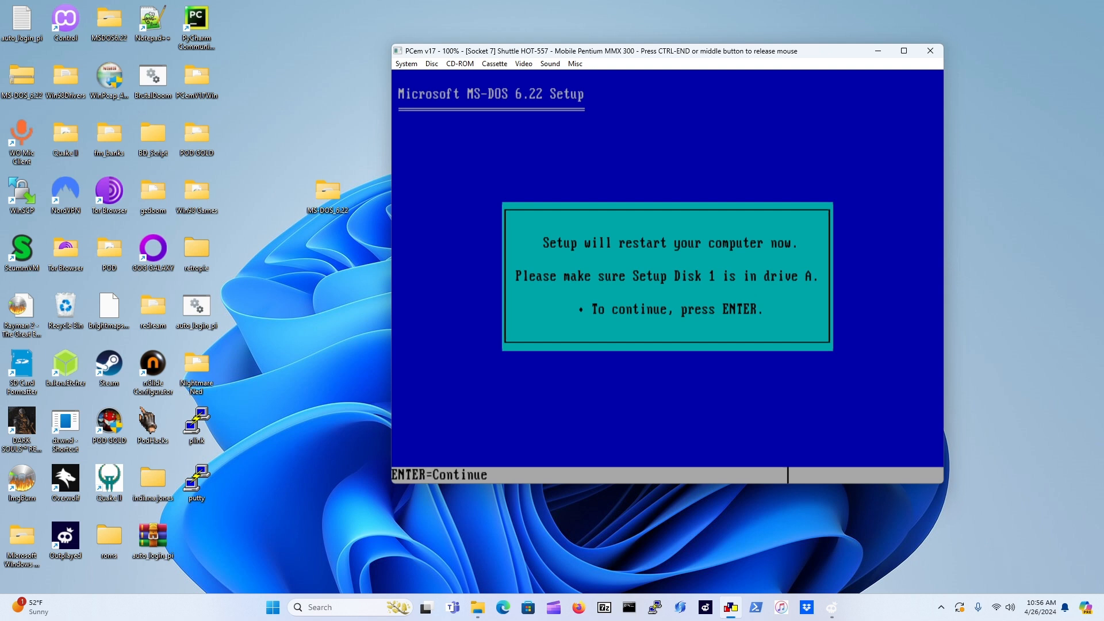
pyautogui.press('Return')
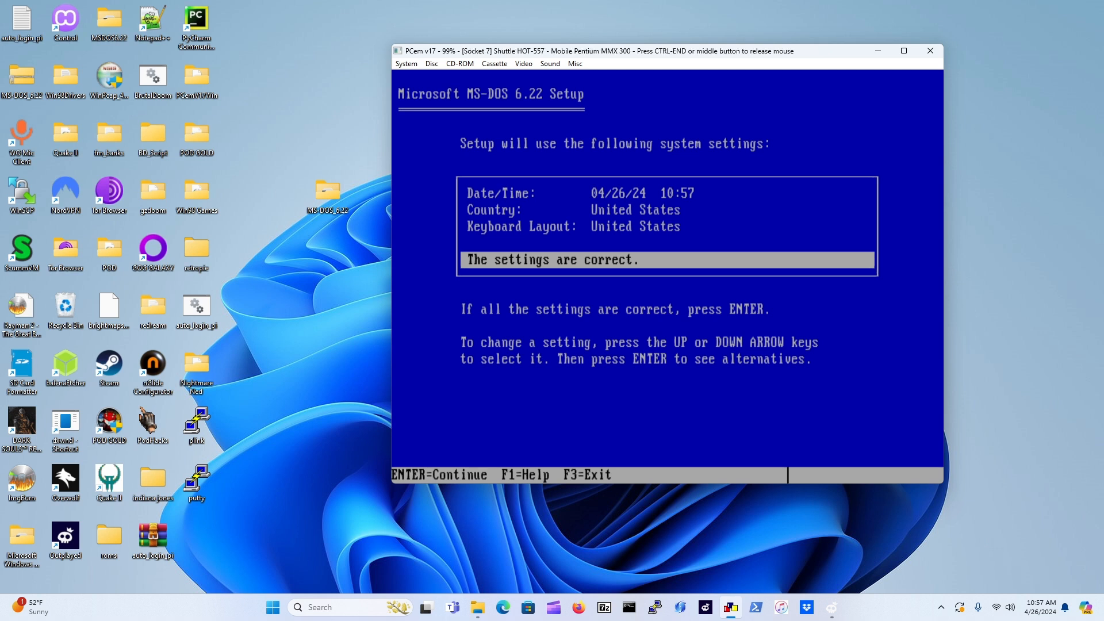
# Accept the United States system settings and install the MS-DOS files in the C:\DOS directory.
pyautogui.press('Return')
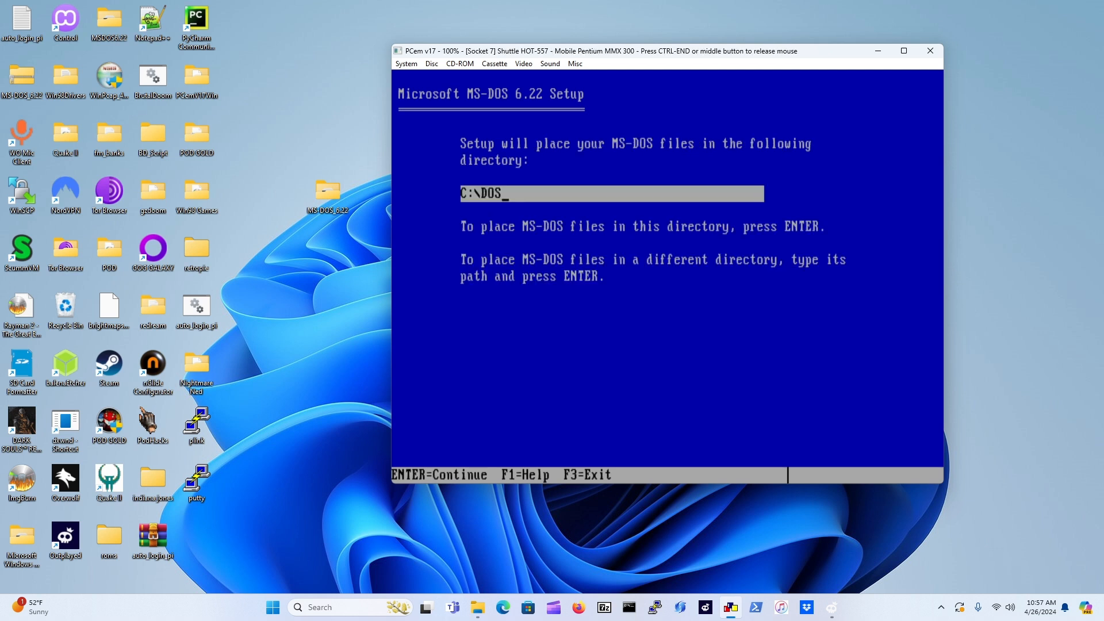
pyautogui.press('Return')
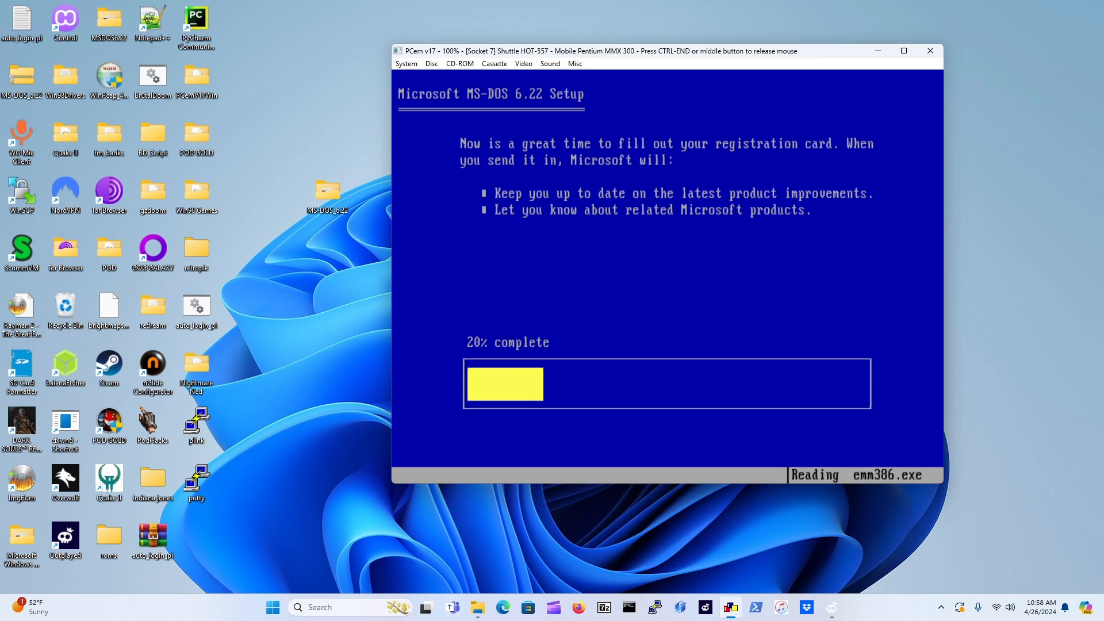
# Eject drive A, load Disk 2 - 1.44mb.img in its place, and continue Setup.
pyautogui.hotkey('ctrl', 'End')
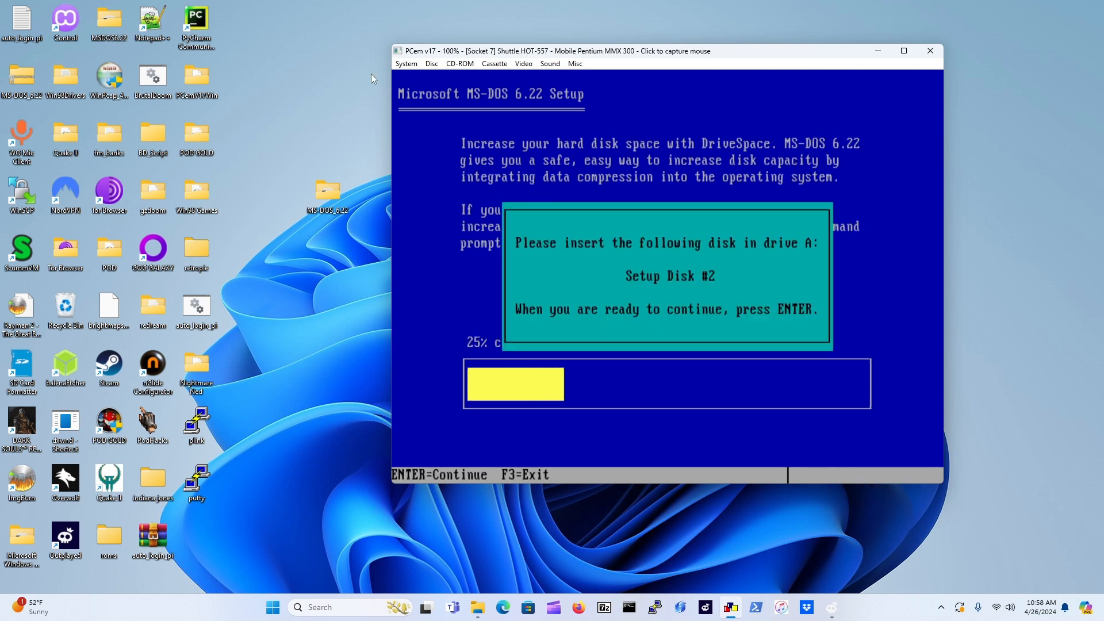
pyautogui.click(432, 64)
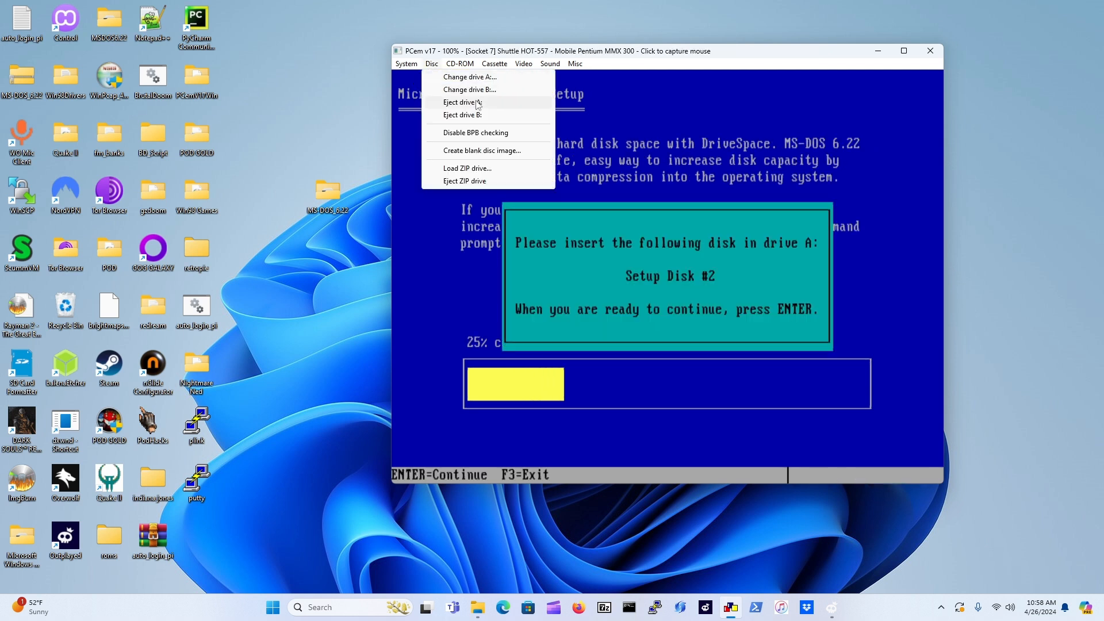
pyautogui.click(476, 102)
pyautogui.click(432, 65)
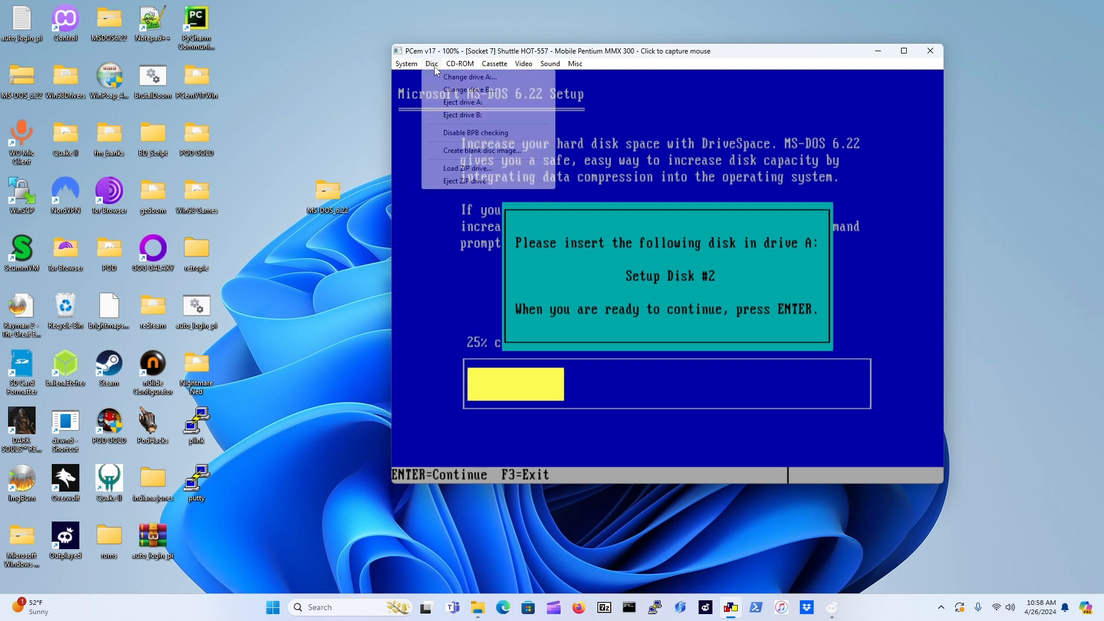
pyautogui.click(487, 78)
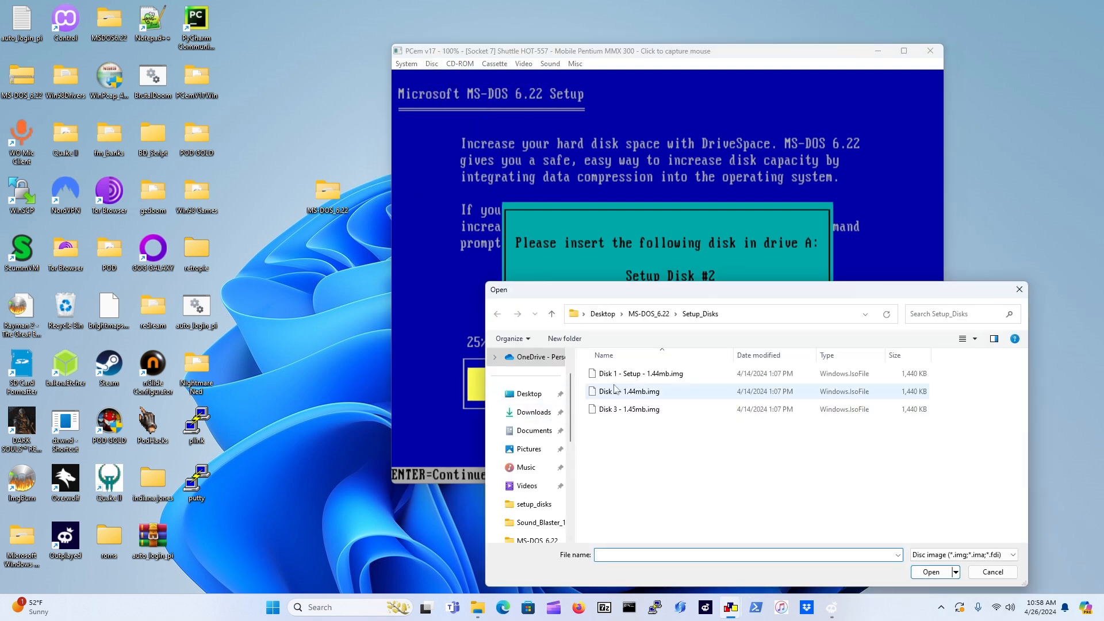
pyautogui.doubleClick(615, 392)
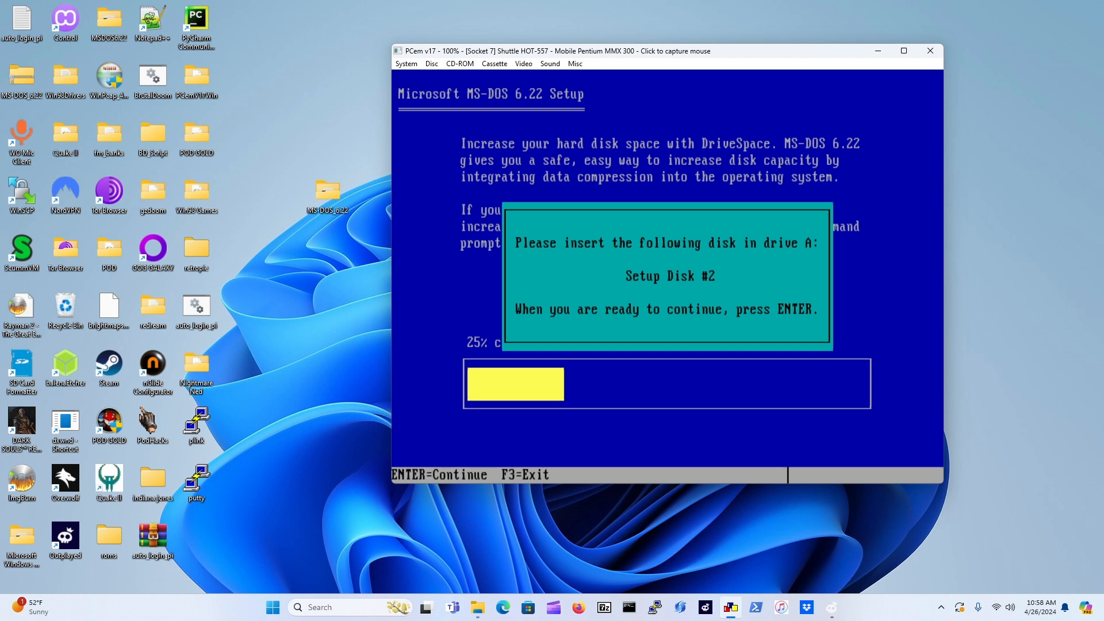
pyautogui.click(615, 391)
pyautogui.press('Return')
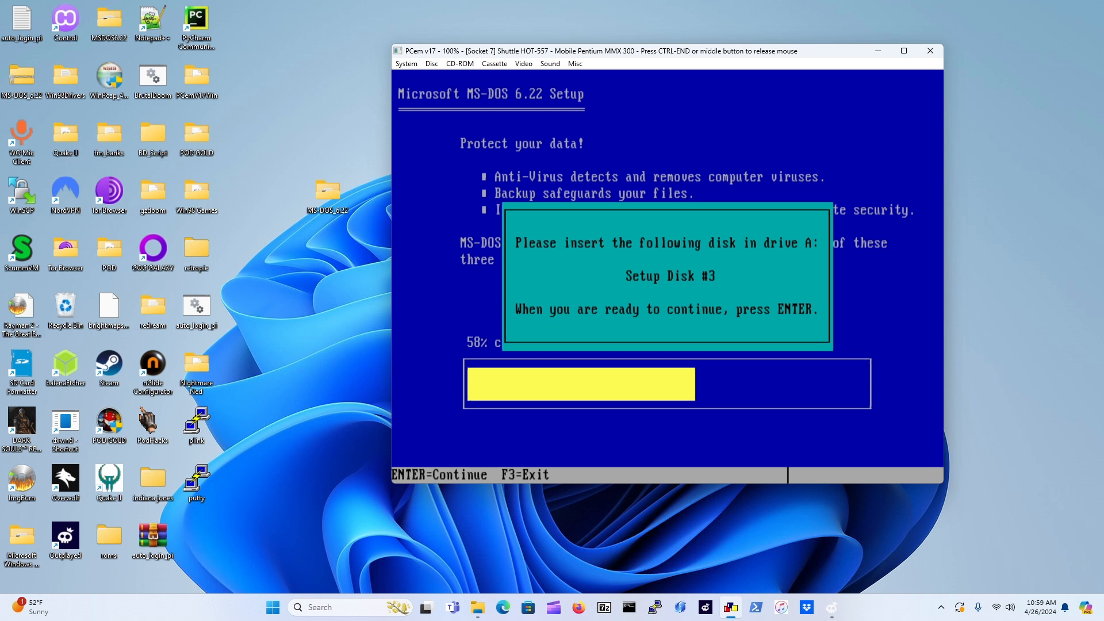
# Replace the floppy in drive A with Disk 3 - 1.45mb.img and continue the installation.
pyautogui.hotkey('ctrl', 'End')
pyautogui.click(434, 64)
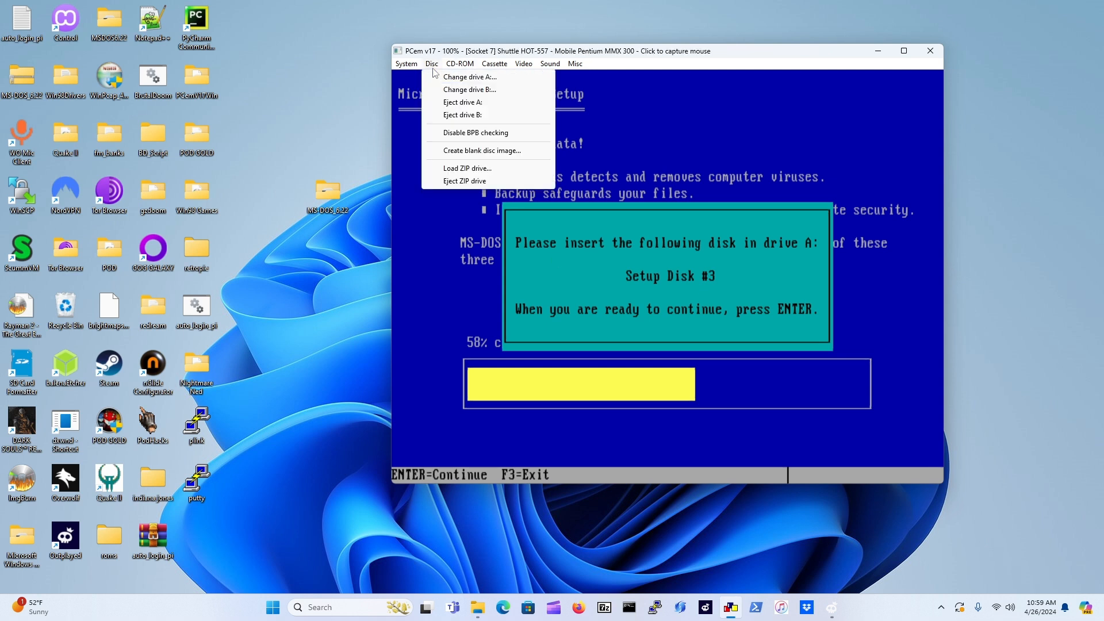
pyautogui.click(478, 103)
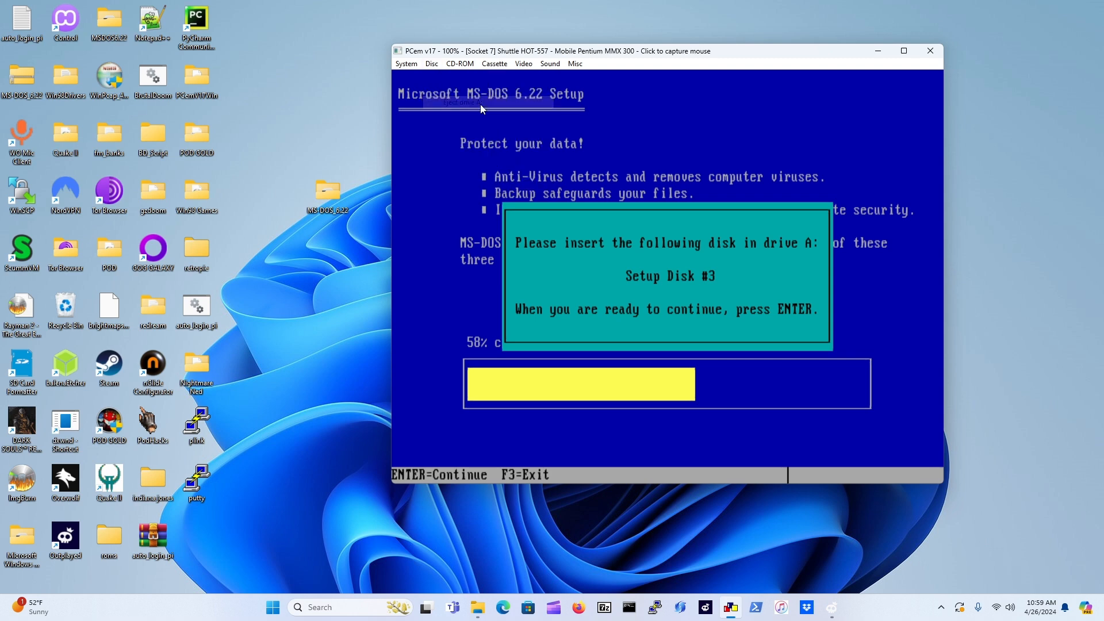
pyautogui.click(433, 64)
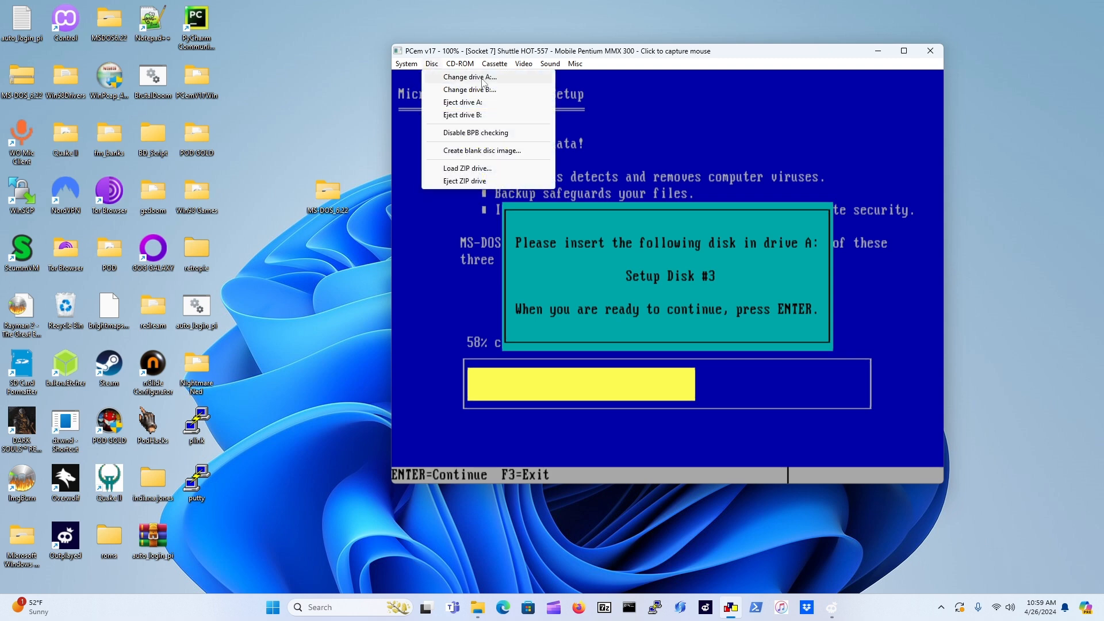
pyautogui.click(482, 77)
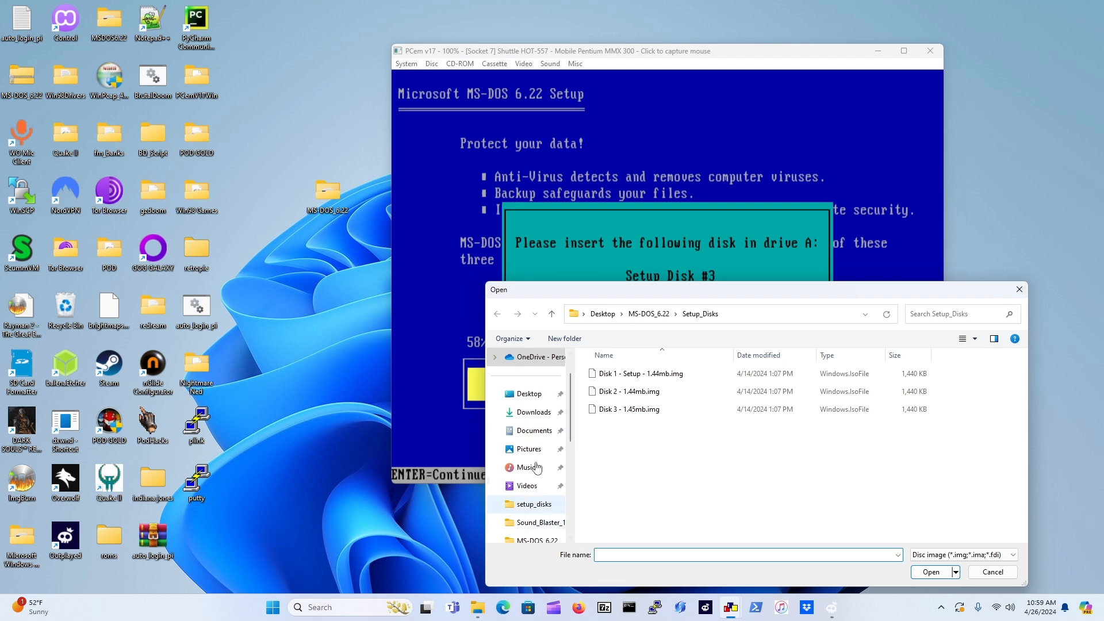
pyautogui.doubleClick(608, 414)
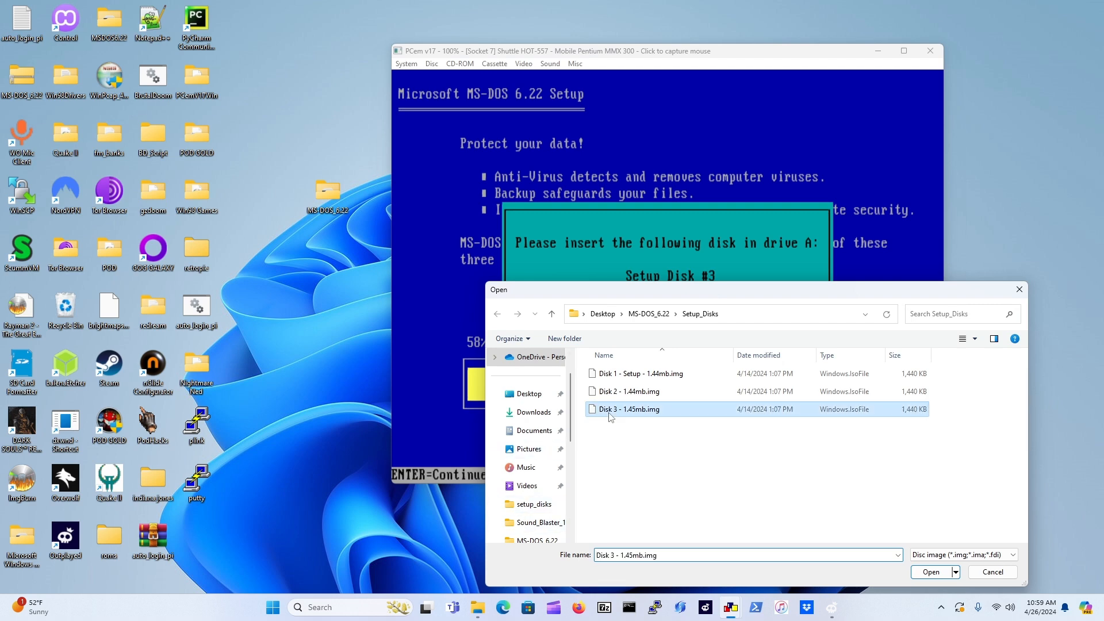
pyautogui.click(583, 257)
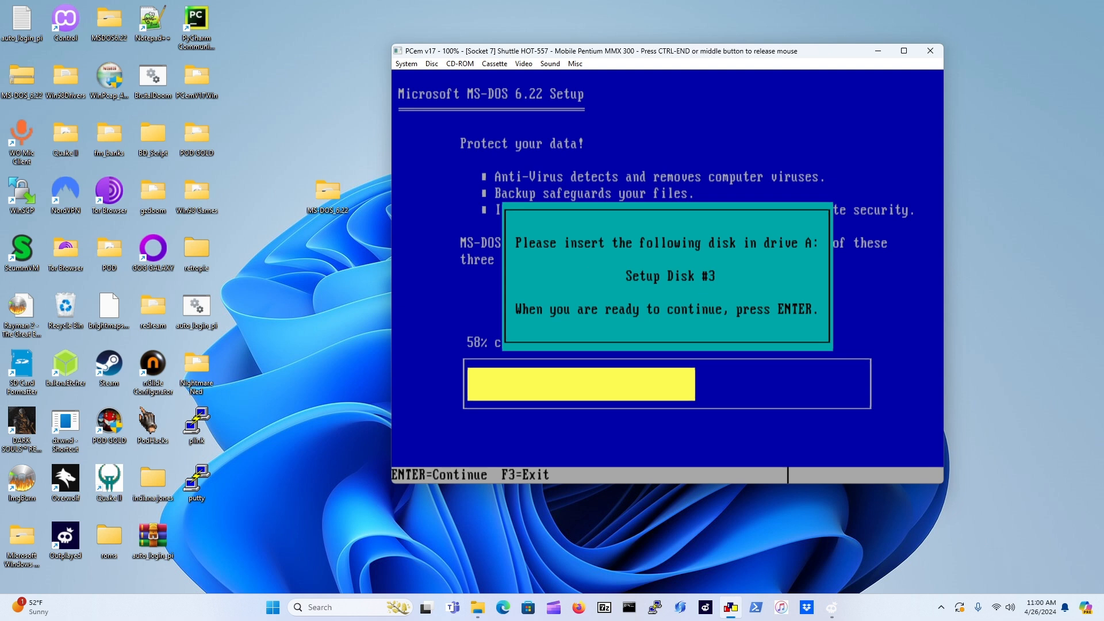
pyautogui.press('Return')
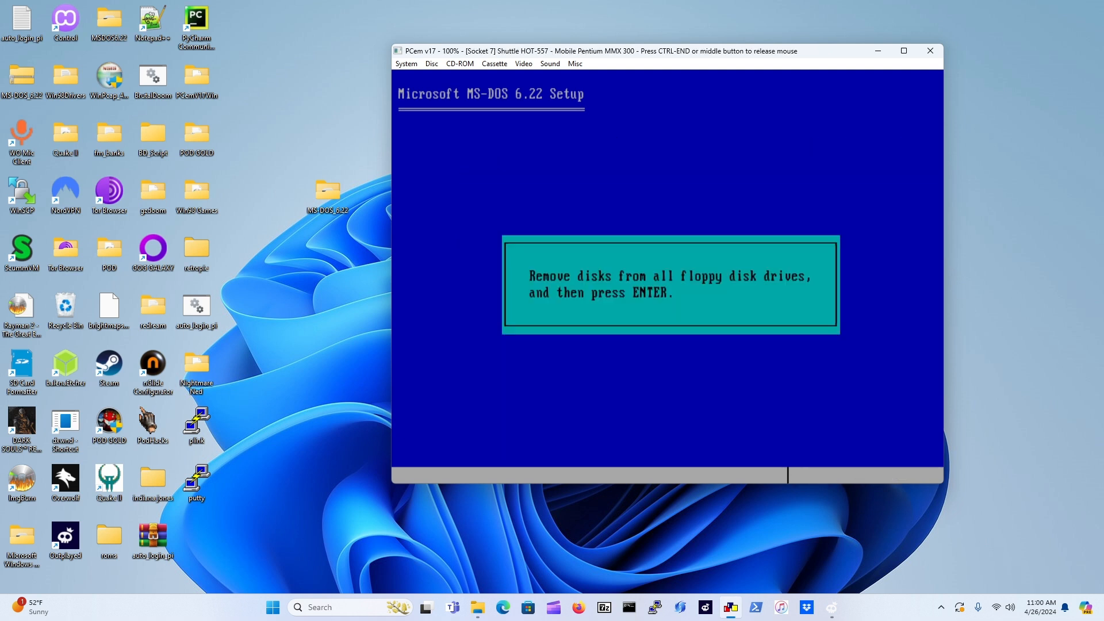
# Acknowledge Setup's request to remove all floppy disks and proceed to the end of the installation.
pyautogui.hotkey('ctrl', 'End')
pyautogui.click(667, 268)
pyautogui.press('Return')
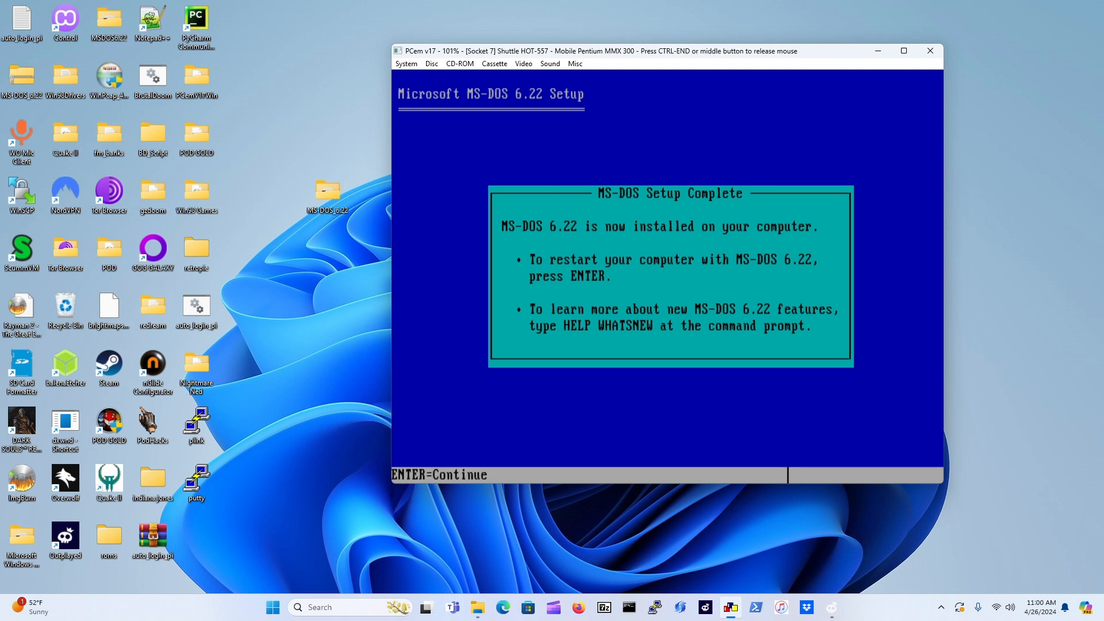
# Eject the disk from drive A and restart the virtual computer with MS-DOS 6.22.
pyautogui.hotkey('ctrl', 'End')
pyautogui.click(432, 63)
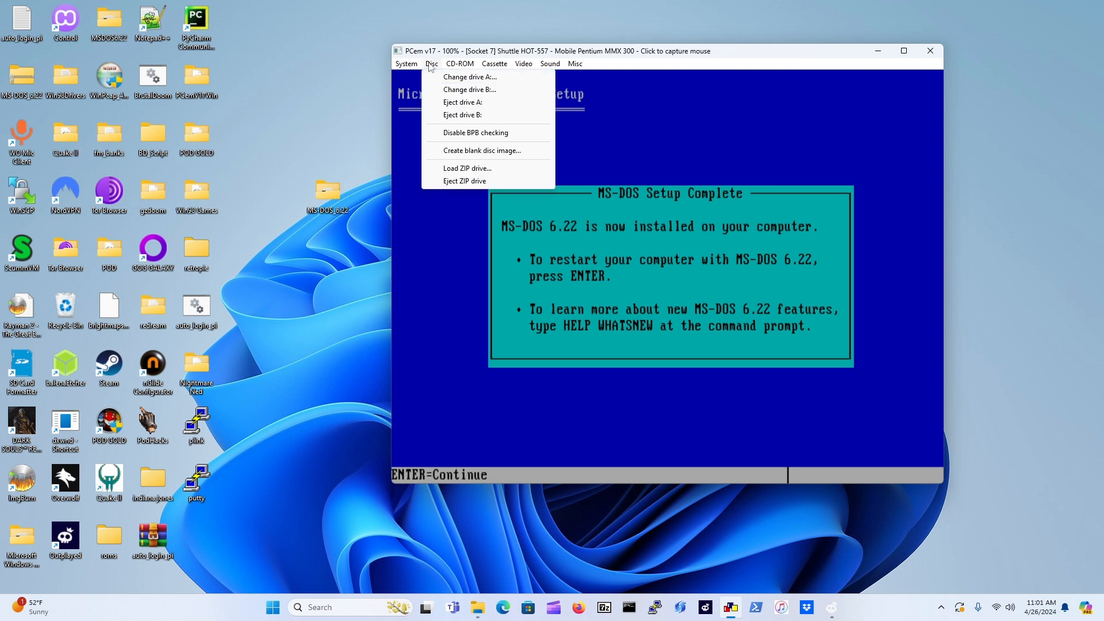
pyautogui.click(476, 103)
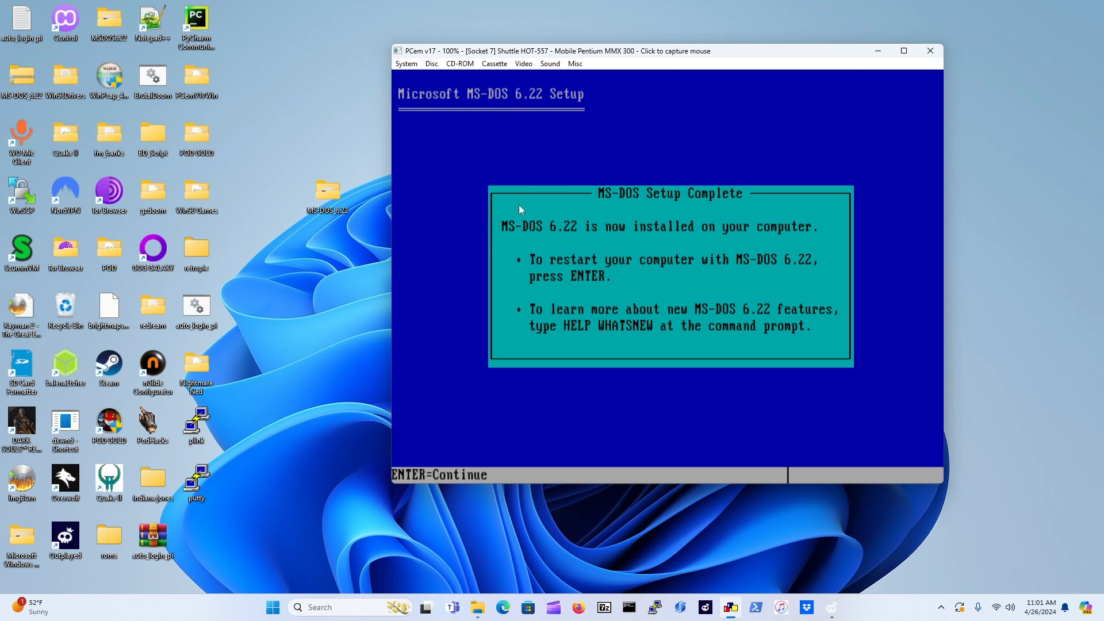
pyautogui.click(476, 103)
pyautogui.press('Return')
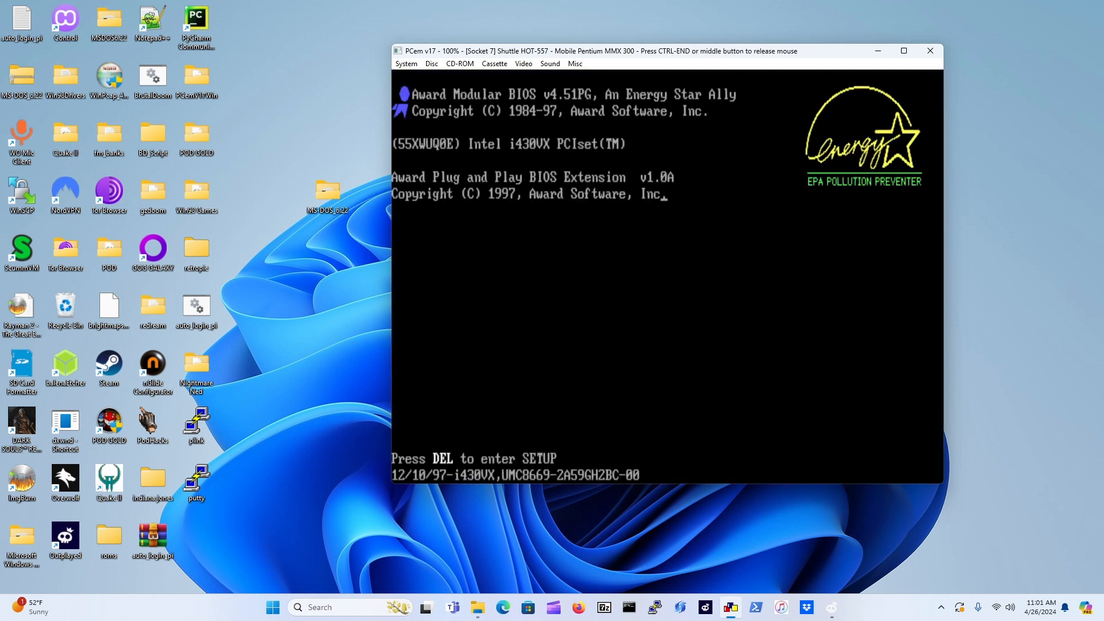